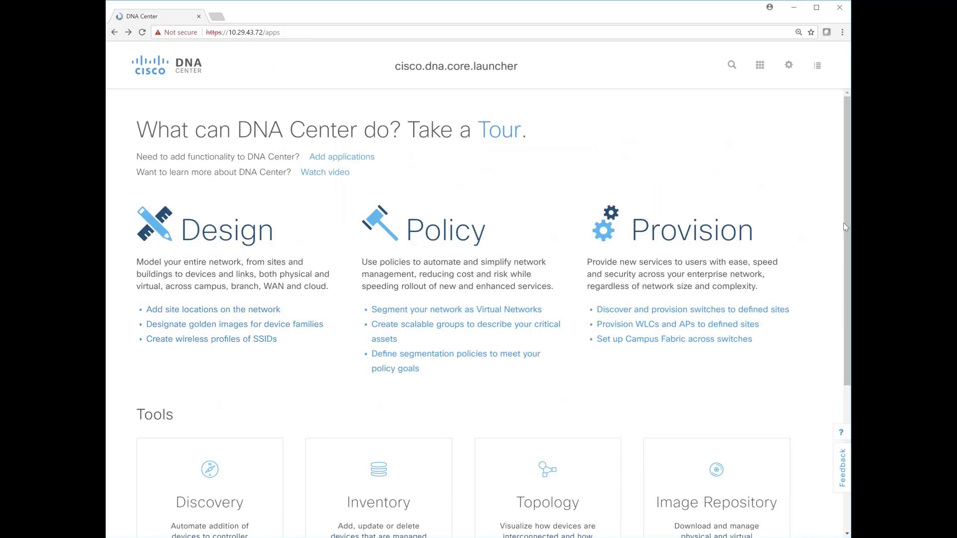
Look over the DNA Center tools, open the network's site locations and expand the EMEA region in the hierarchy
scroll(843, 224, "down", 3)
left_click_drag(848, 319, 847, 341)
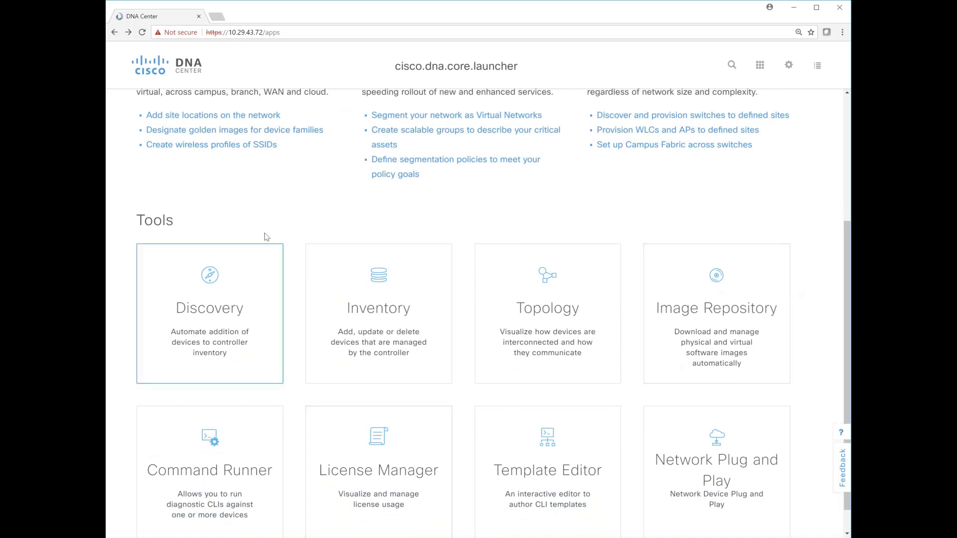
left_click(239, 117)
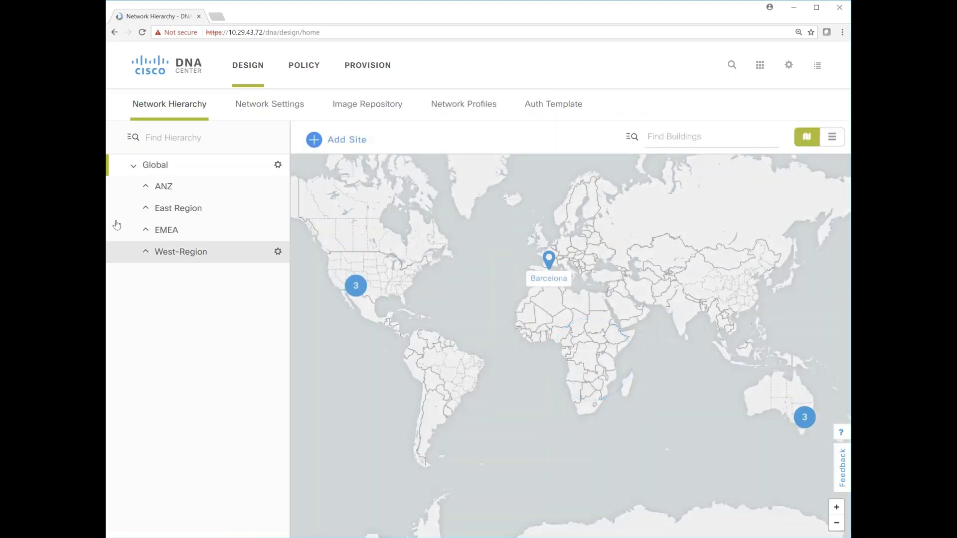
left_click(151, 233)
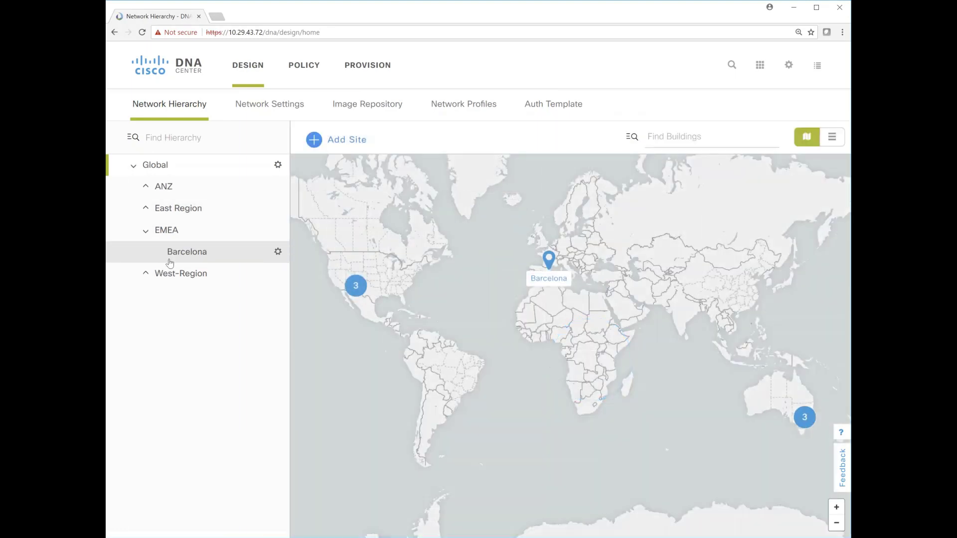
View the network settings for DHCP, DNS and SYSLOG servers, and go back past the network hierarchy page
left_click(289, 107)
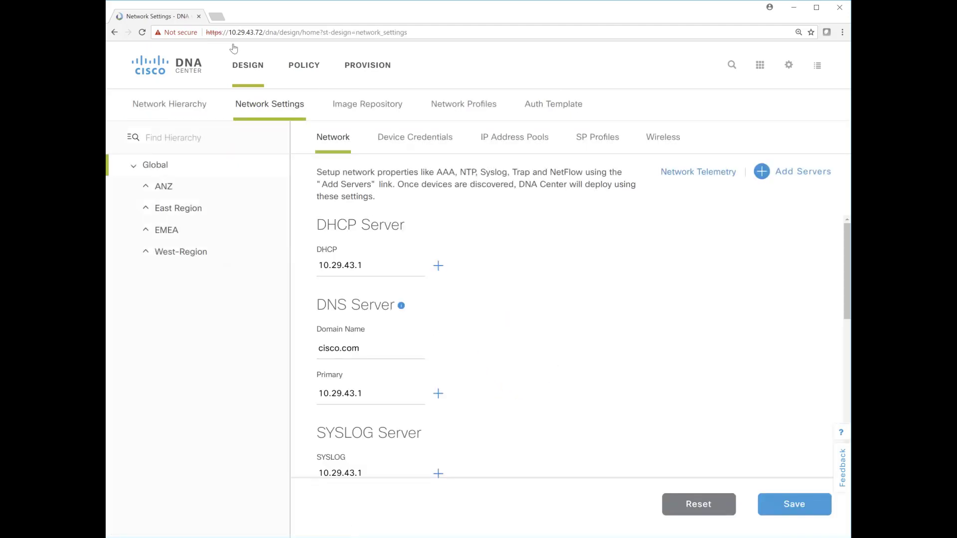
left_click(115, 33)
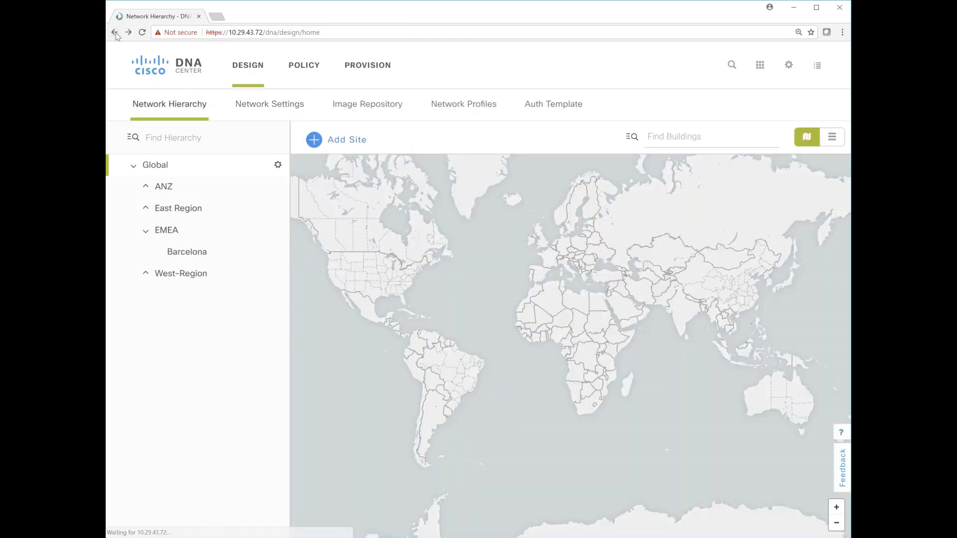
left_click(116, 33)
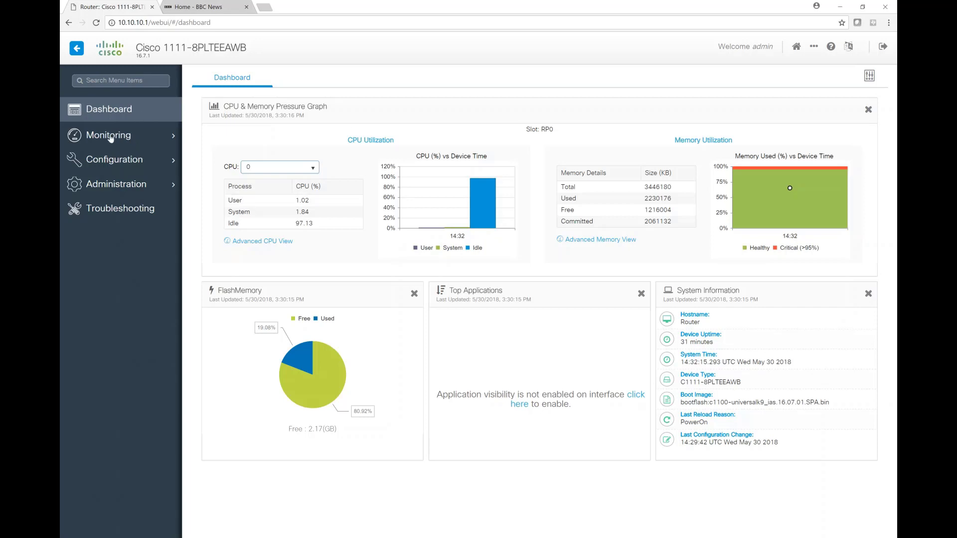
In the Cisco 1111 router web interface, review the monitored port traffic and the system inventory, and return to the dashboard
mouse_move(114, 140)
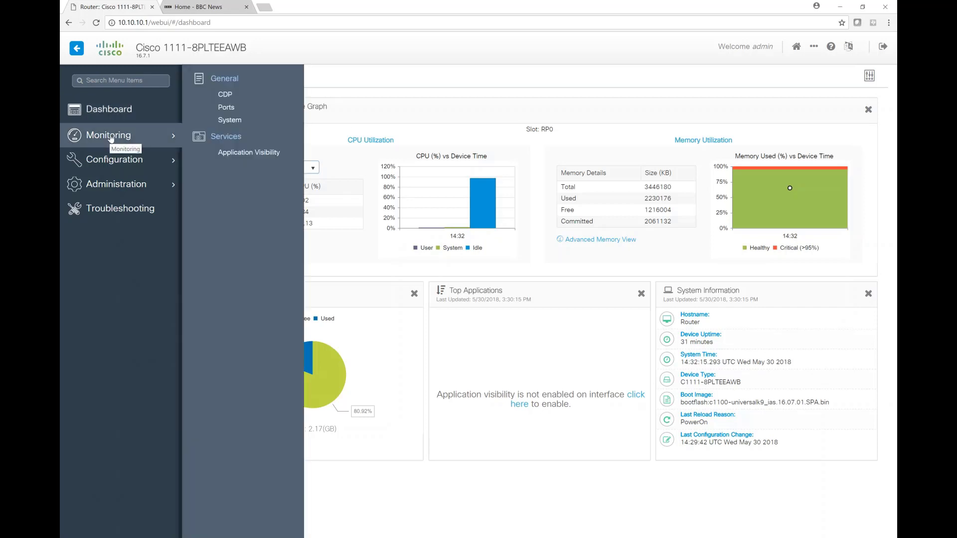
left_click(229, 113)
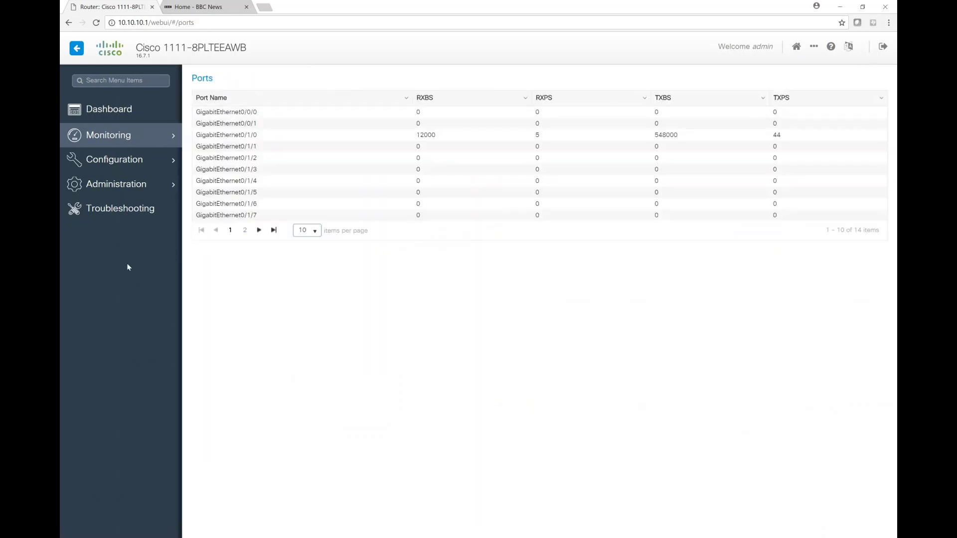
mouse_move(125, 135)
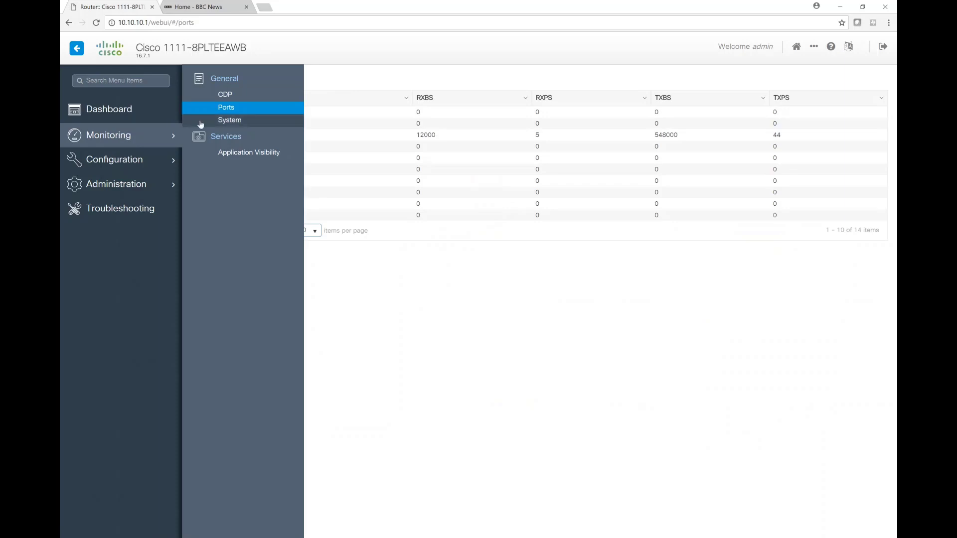
left_click(231, 121)
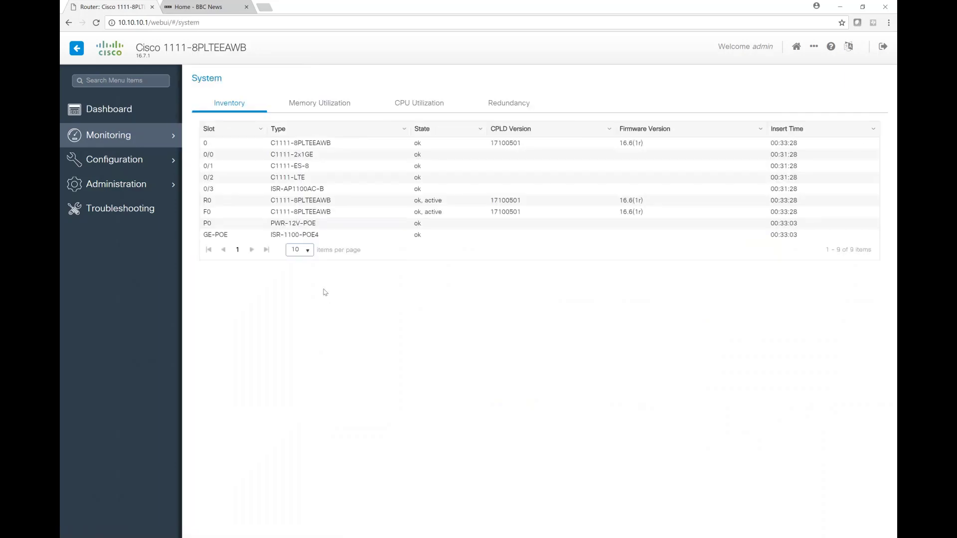
mouse_move(106, 137)
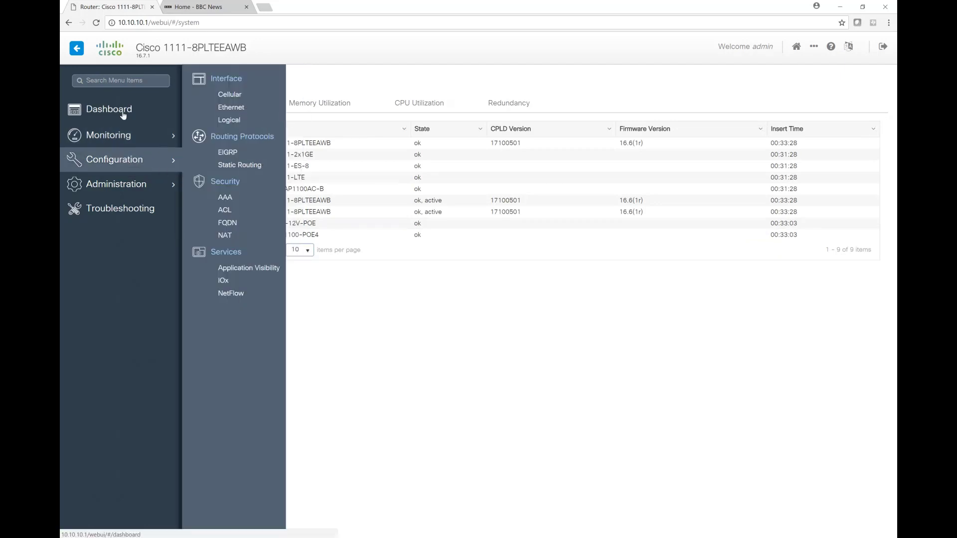
left_click(114, 111)
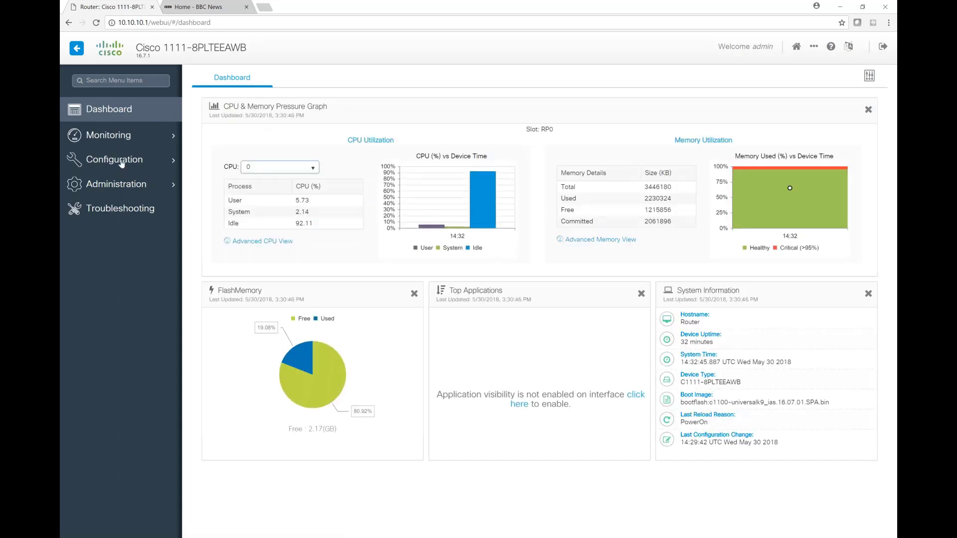
Open the configuration of cellular interface Cellular0/2/0 and view its interface settings and profiles
mouse_move(121, 164)
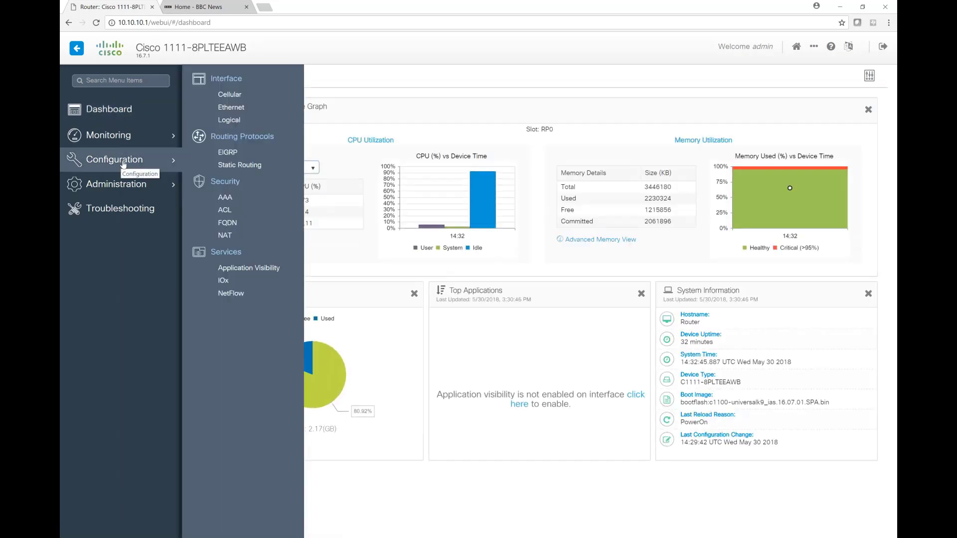
left_click(230, 96)
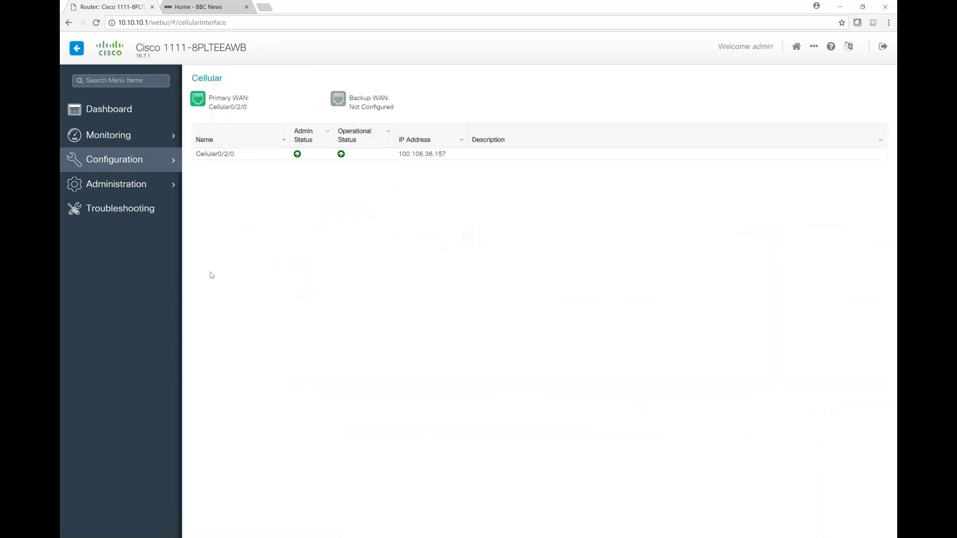
left_click(237, 156)
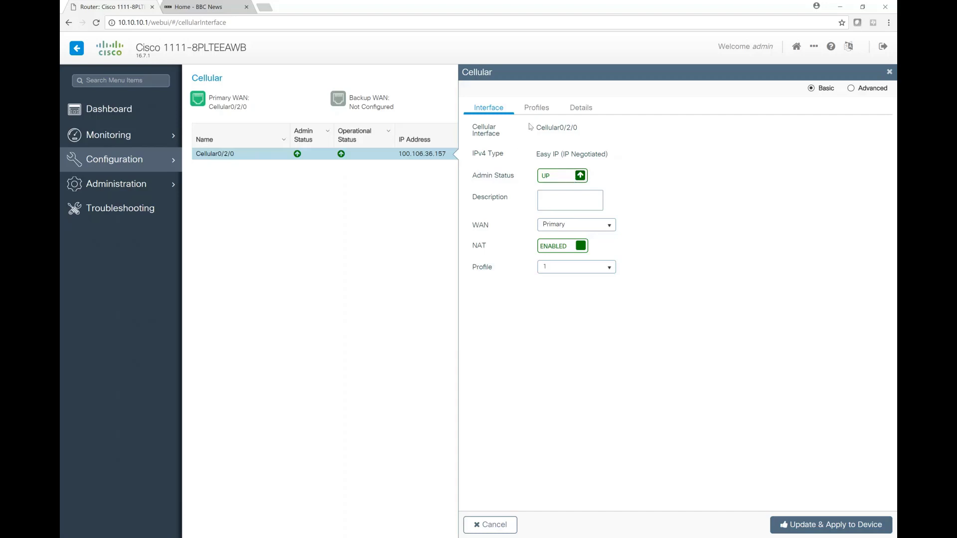
left_click(539, 111)
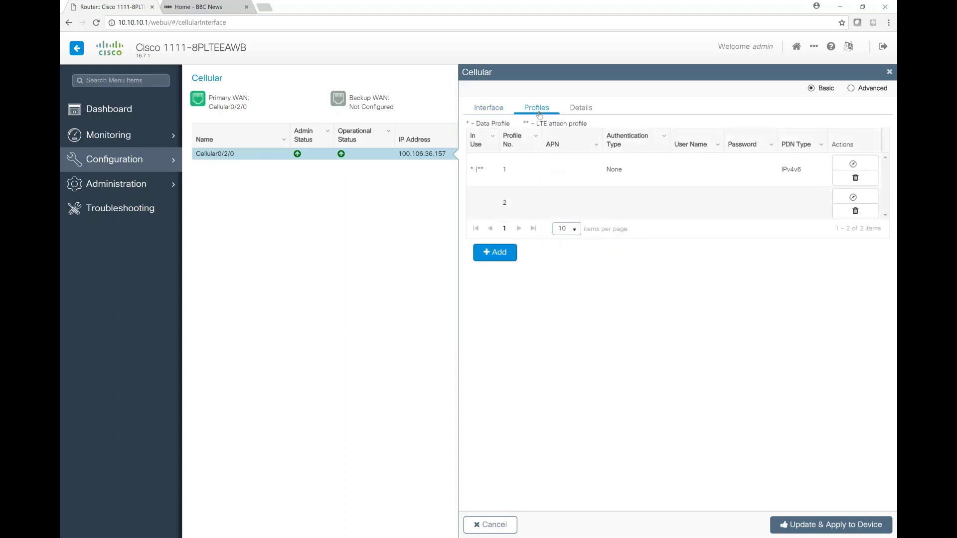
Examine the hardware and network details of the Cellular0/2/0 interface
left_click(578, 113)
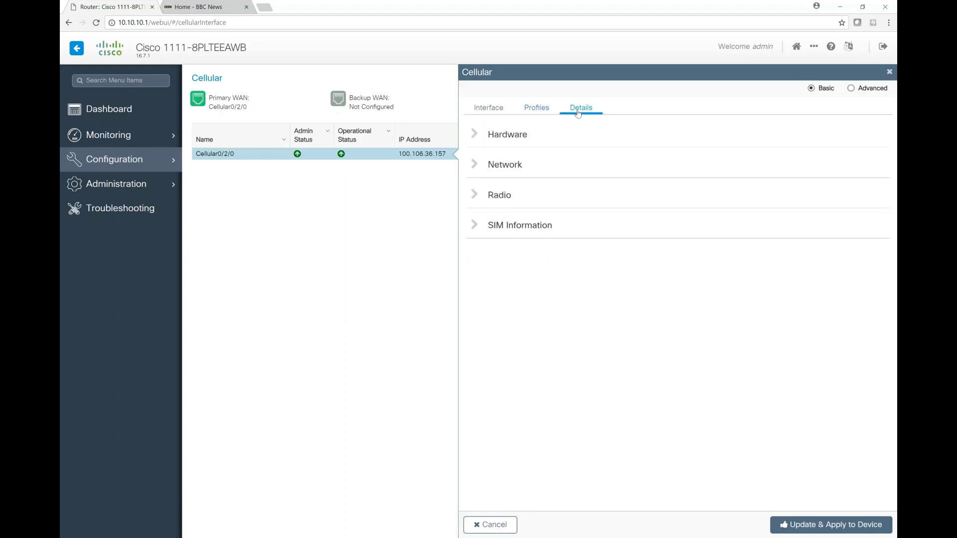
left_click(472, 135)
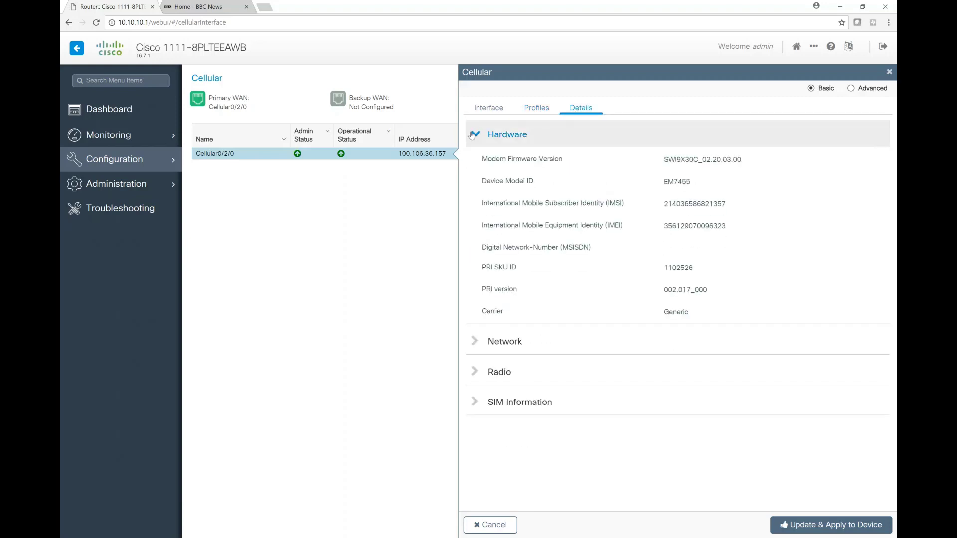
left_click(472, 135)
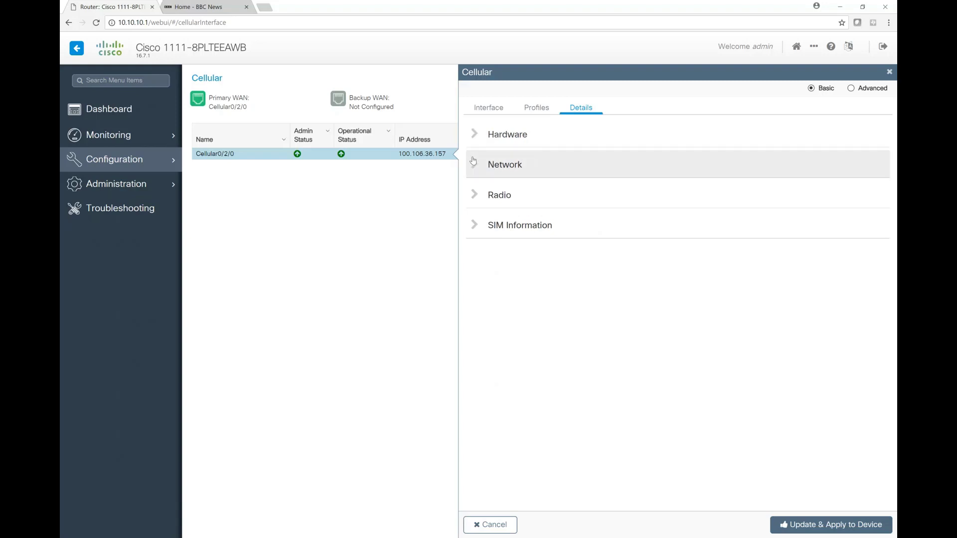
left_click(473, 165)
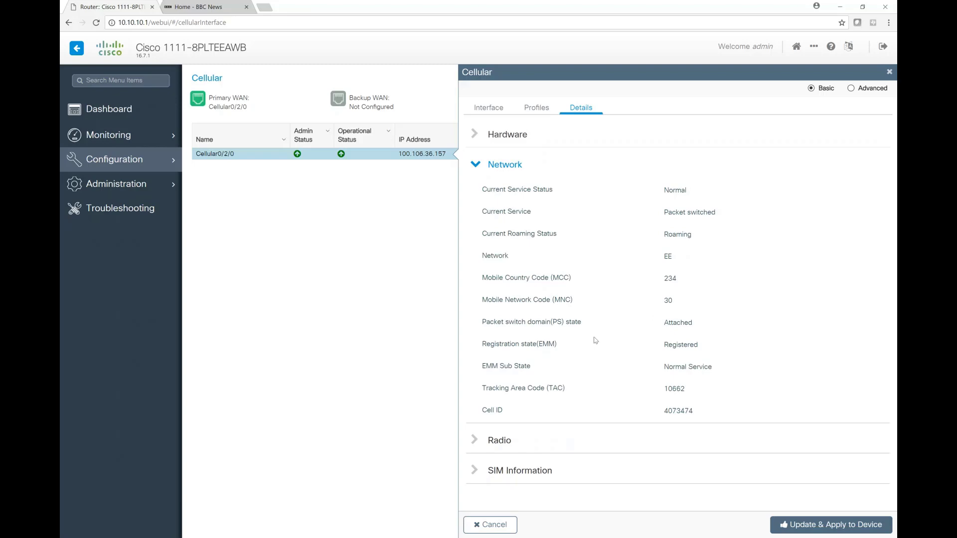
Enable application visibility on interface Cellular0/2/0 starting from the dashboard's Top Applications widget, and apply the change
left_click(108, 109)
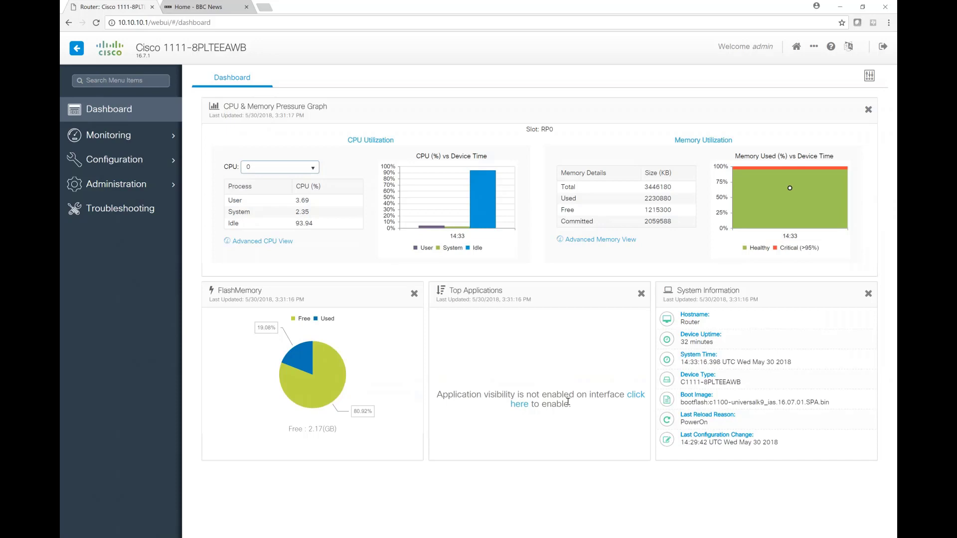
left_click(634, 394)
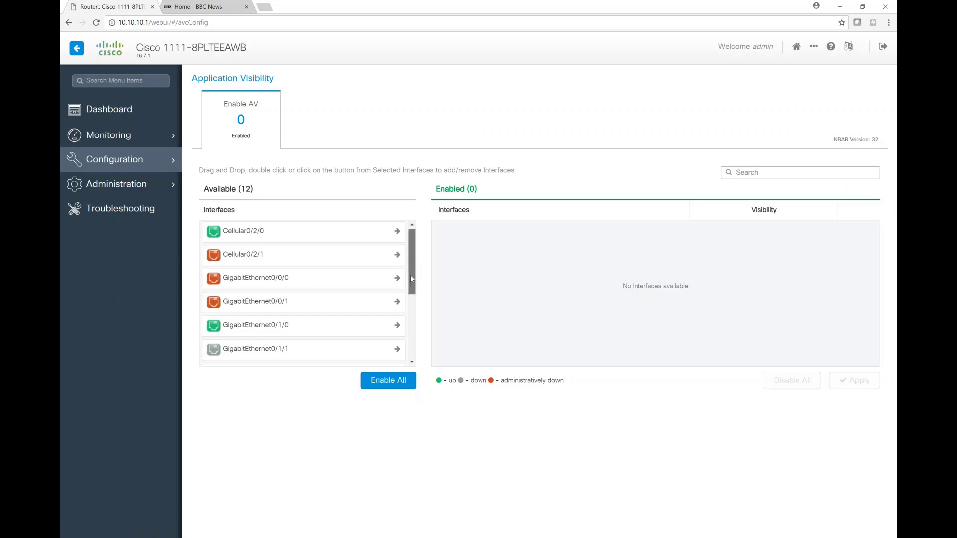
scroll(410, 275, "down", 5)
scroll(411, 275, "up", 5)
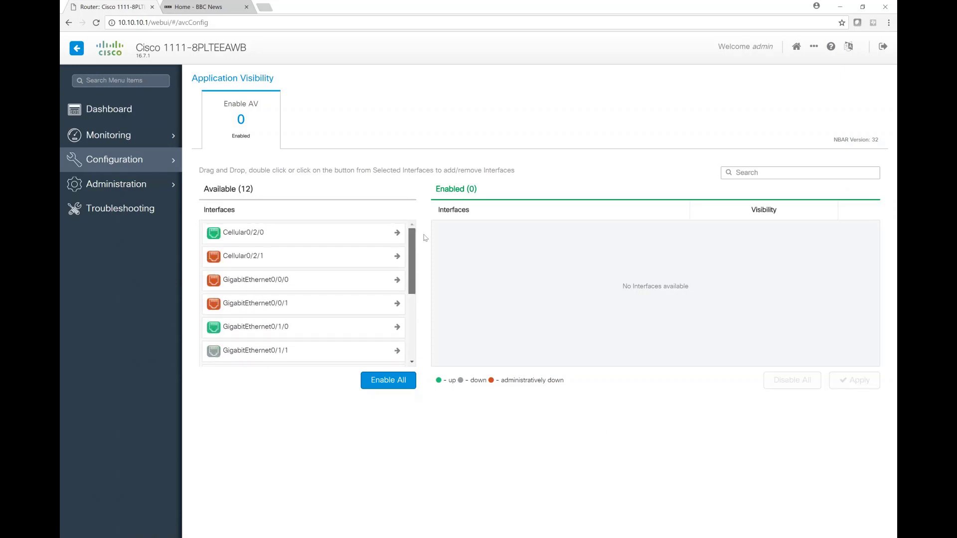
left_click(397, 233)
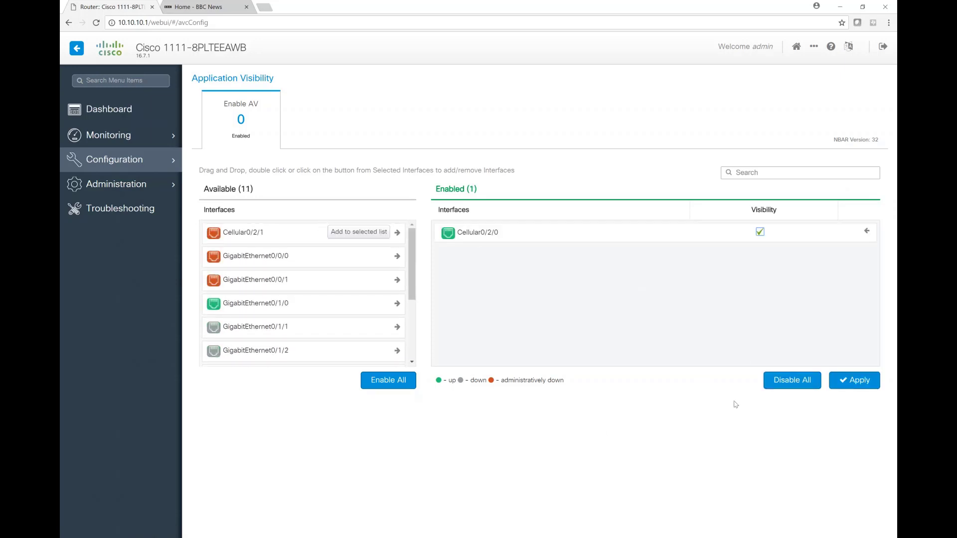
left_click(856, 385)
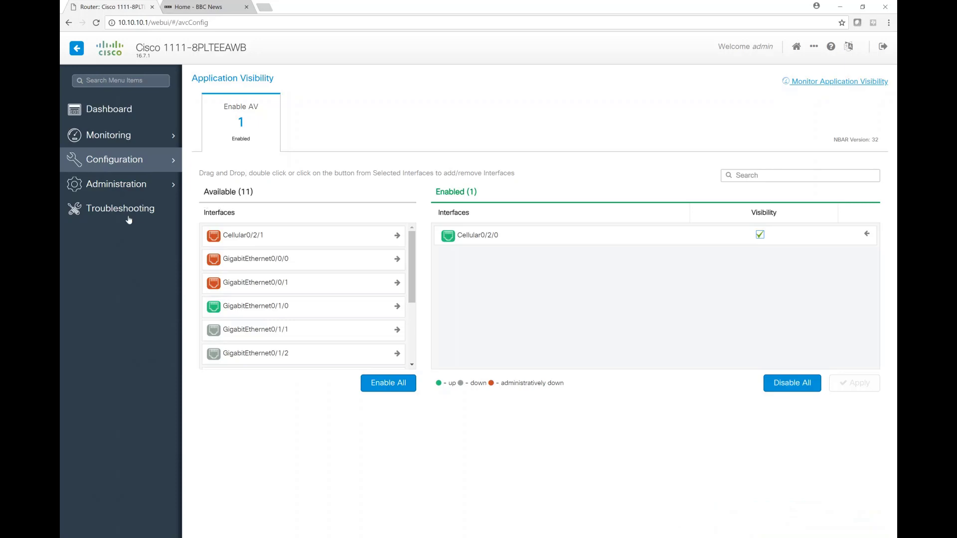
Return to the dashboard, reload the open BBC News page to generate traffic, and check the router's Top Applications
left_click(100, 118)
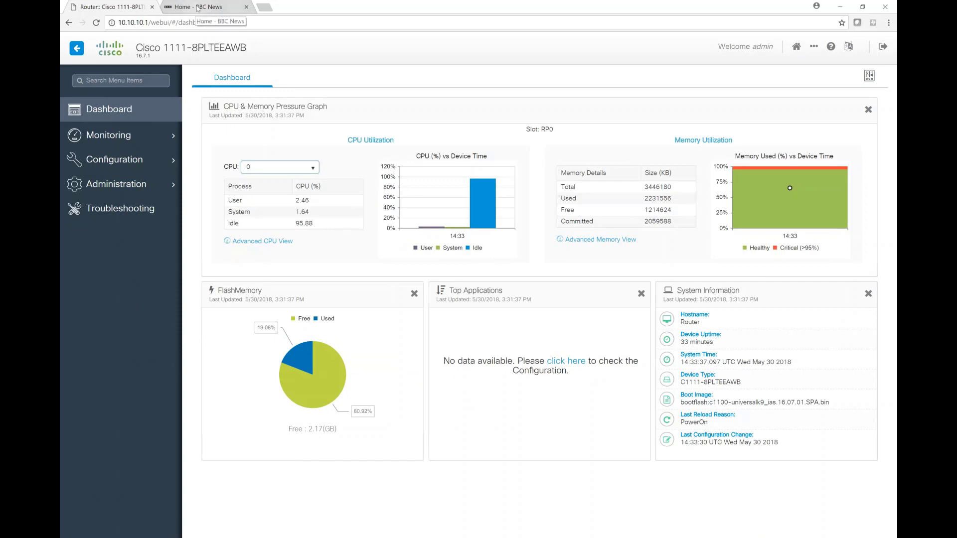
left_click(198, 7)
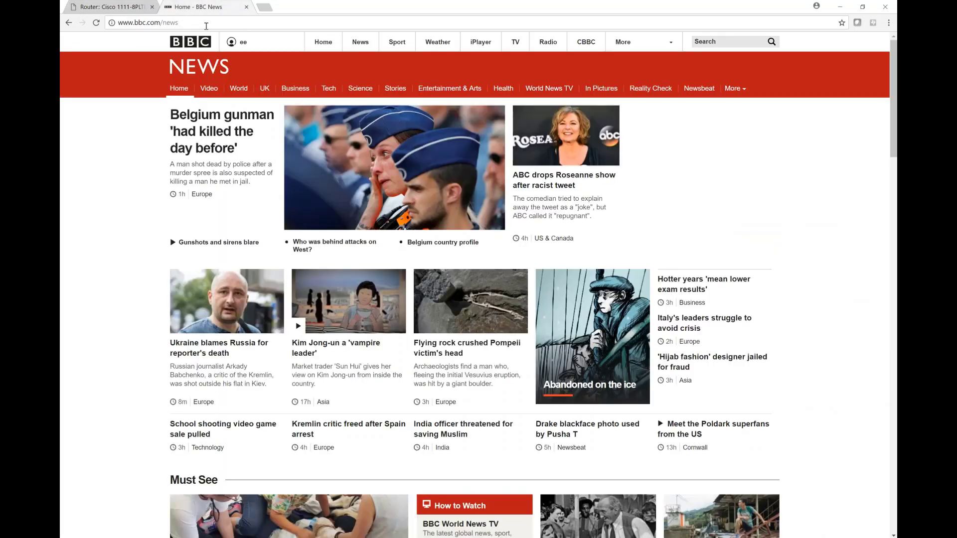
key("F5")
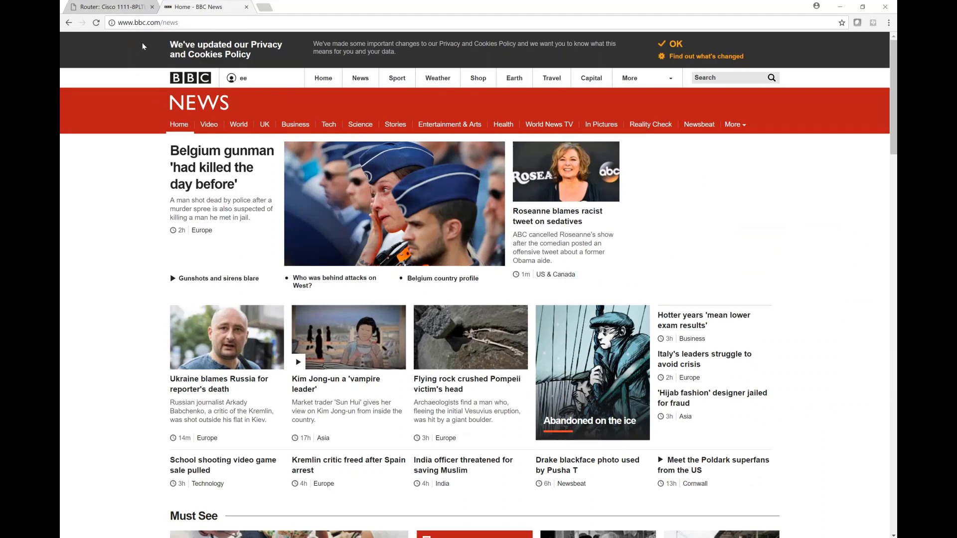
left_click(100, 8)
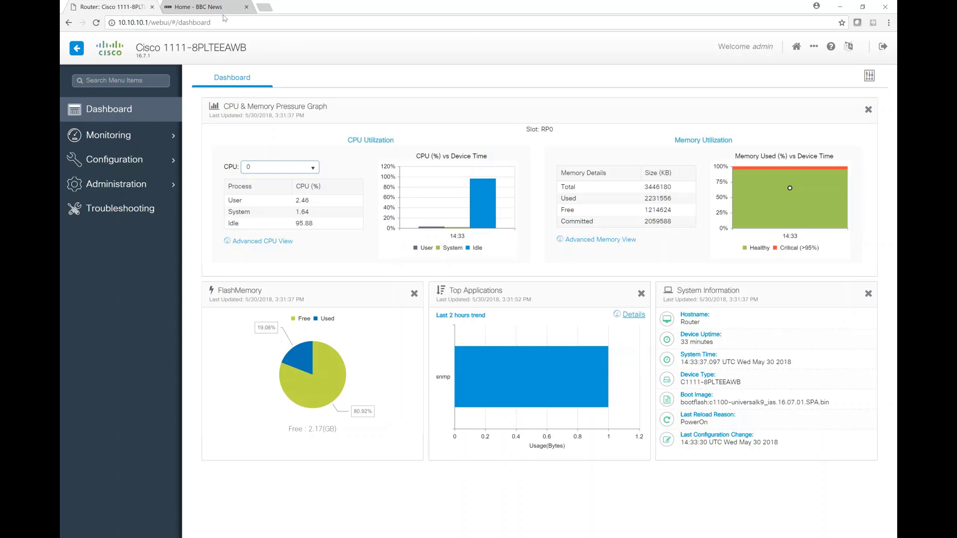
left_click(220, 9)
left_click(212, 22)
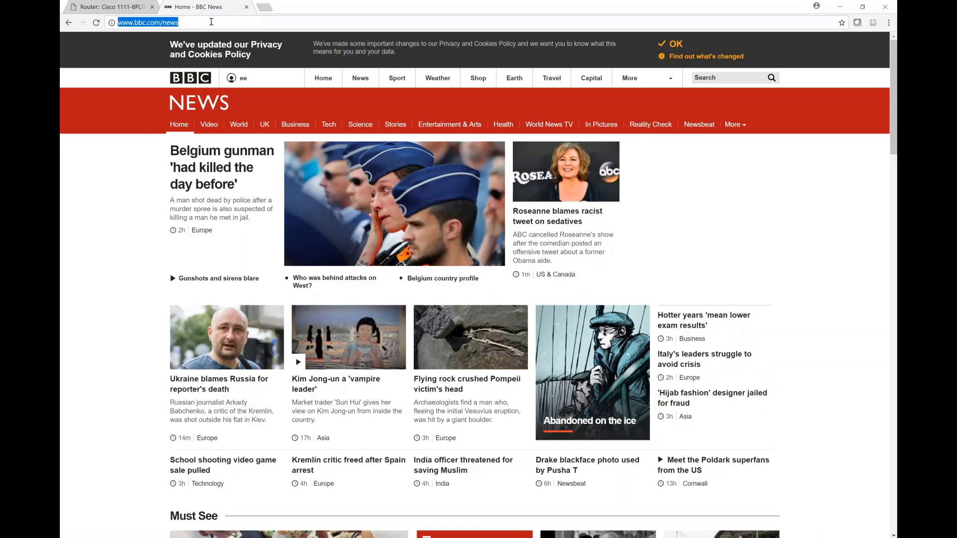
key("Return")
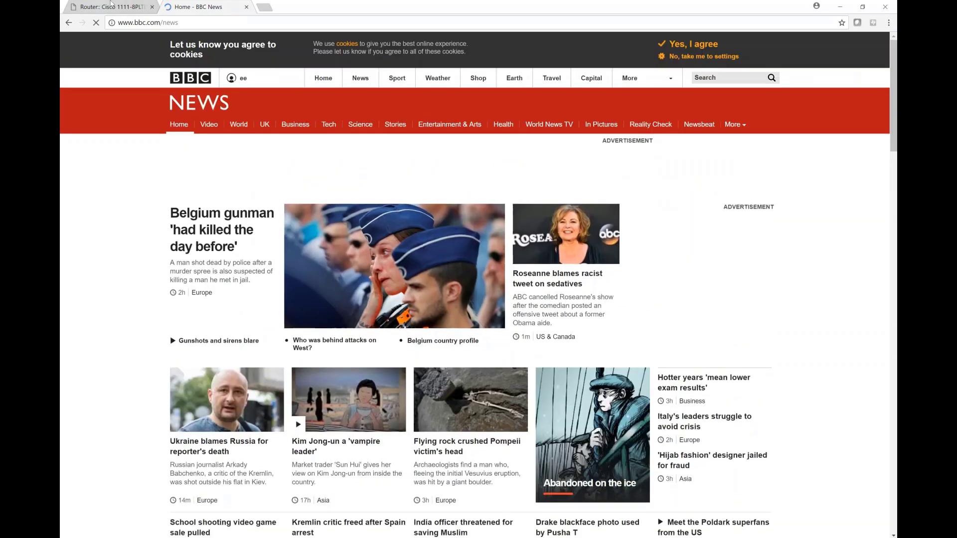
left_click(114, 8)
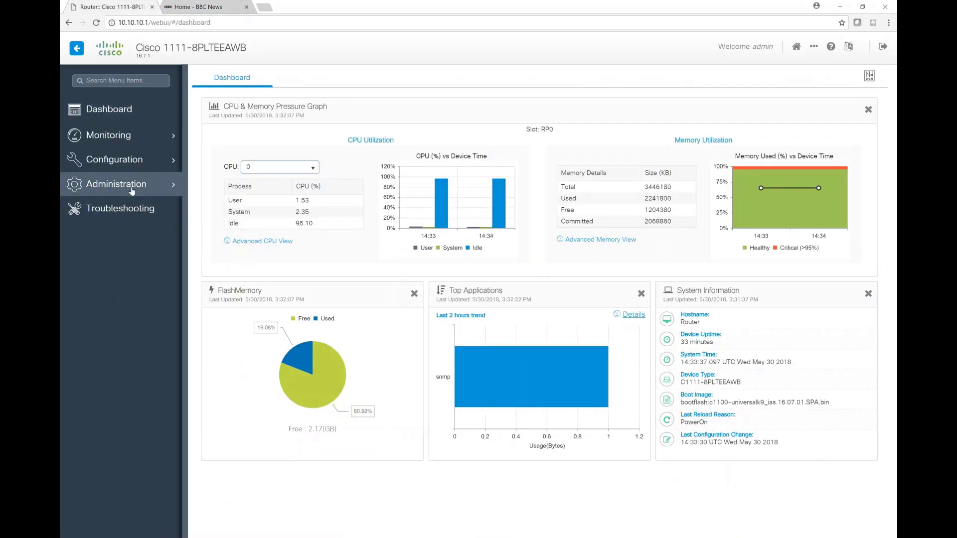
Open the application visibility monitoring page to examine application usage across all interfaces for the last 2 hours
mouse_move(131, 187)
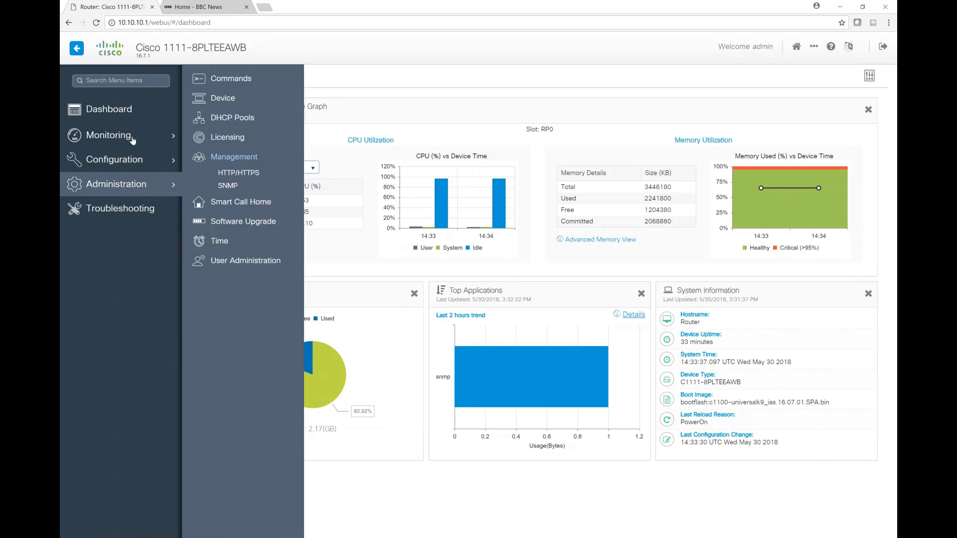
mouse_move(132, 139)
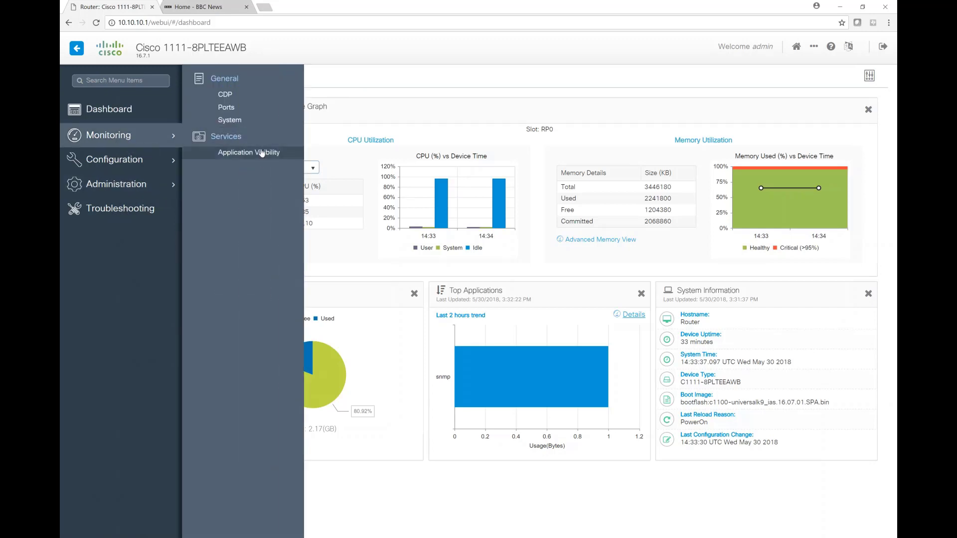
left_click(261, 154)
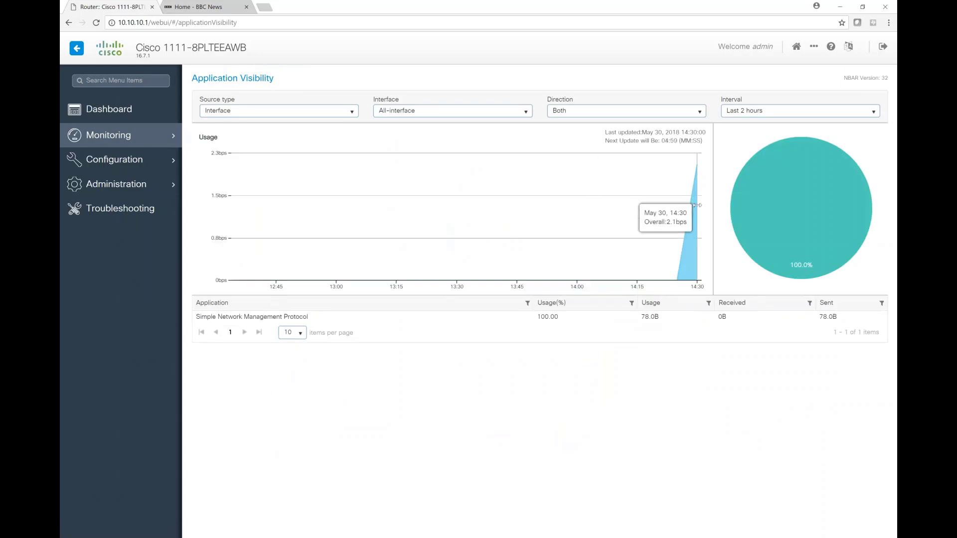
Look over the file download and file upload forms on the Commands administration page
mouse_move(766, 245)
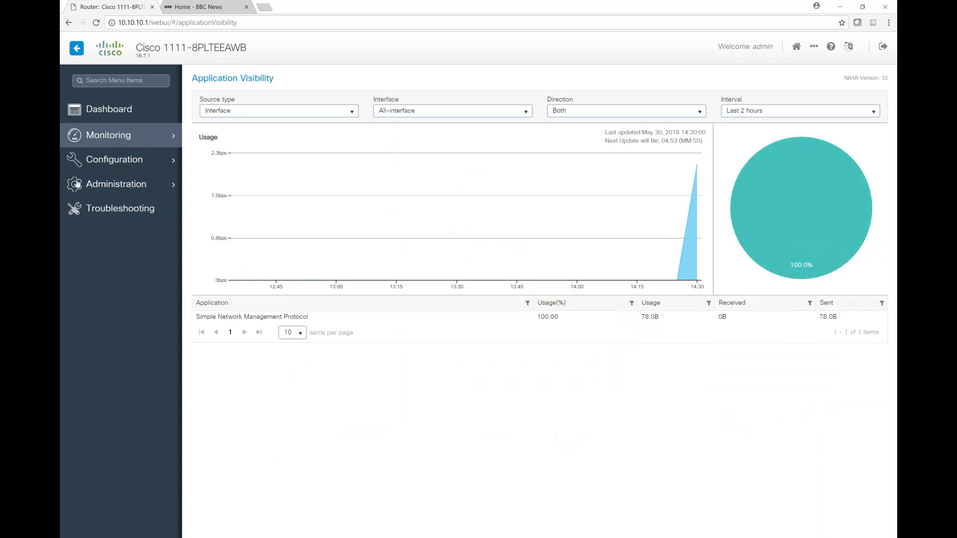
mouse_move(105, 183)
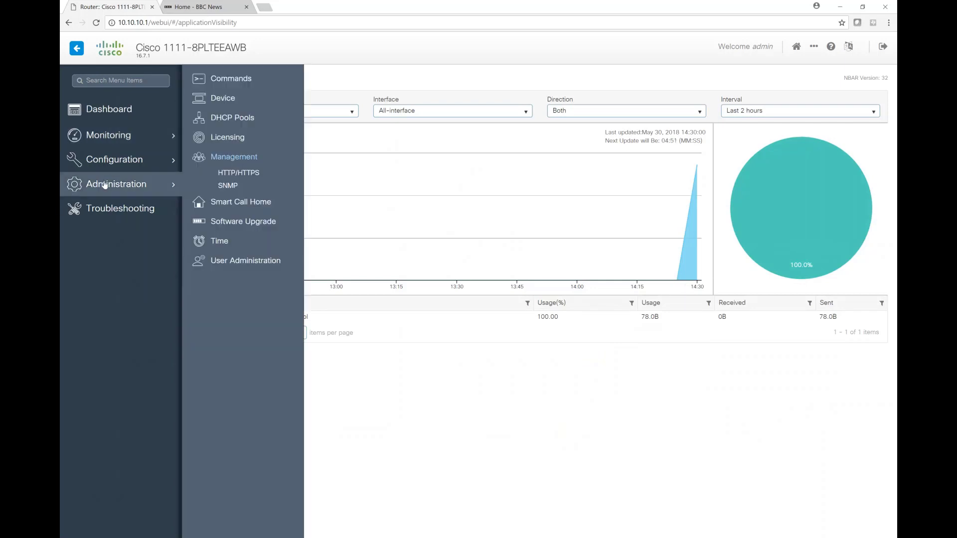
left_click(227, 82)
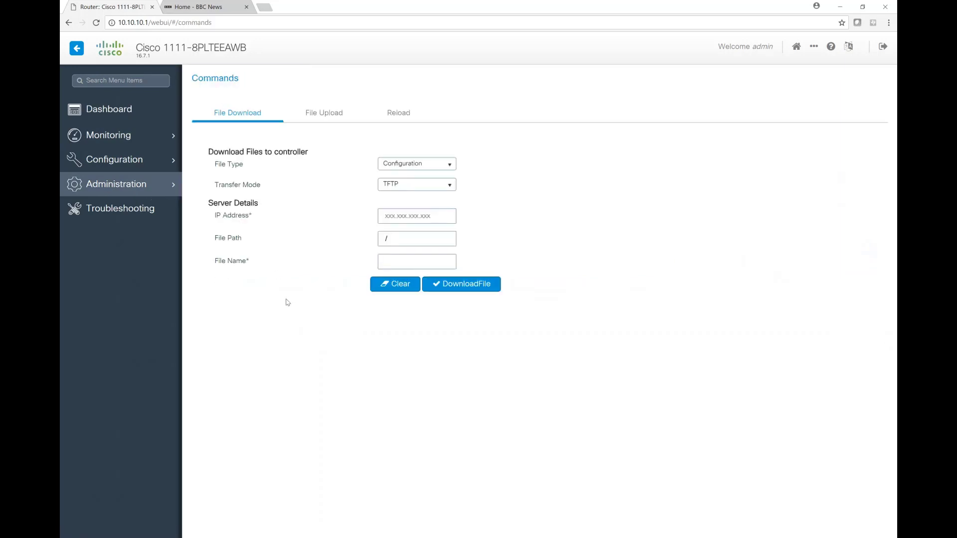
left_click(321, 113)
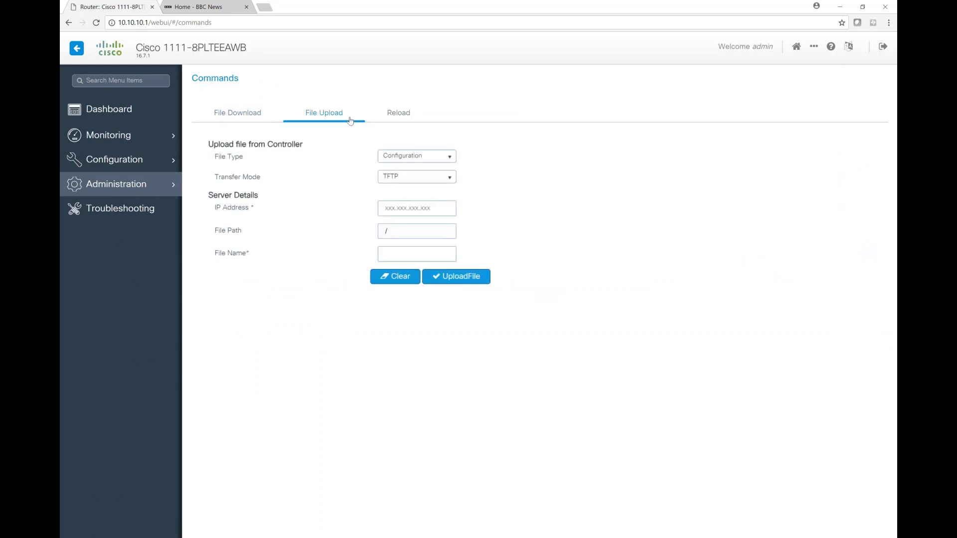
View the device's host name and banner settings, followed by the DHCP pools administration page
mouse_move(95, 193)
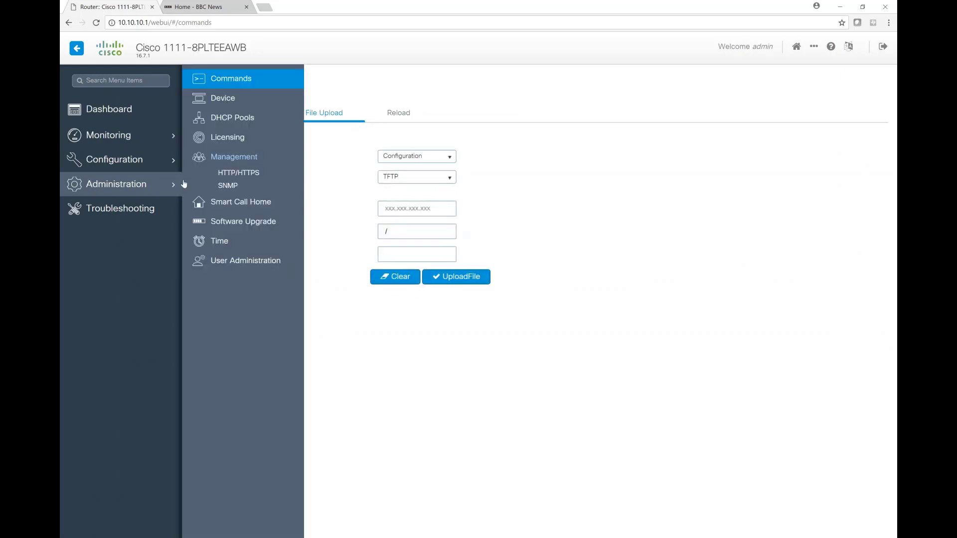
left_click(230, 101)
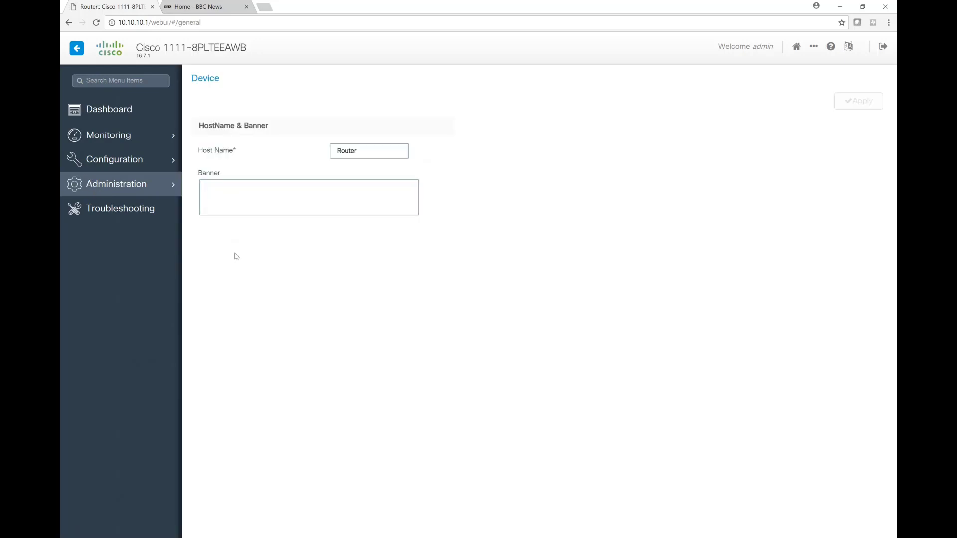
mouse_move(118, 186)
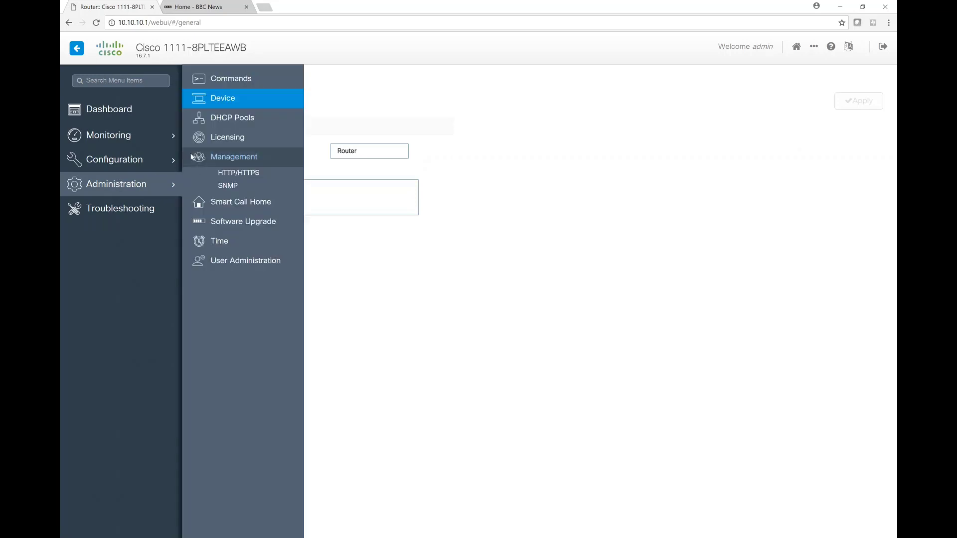
left_click(222, 120)
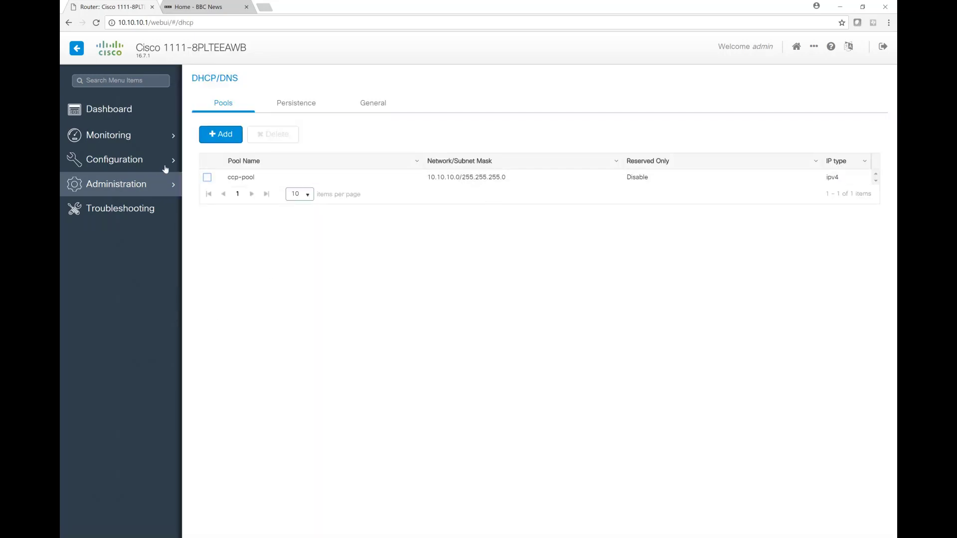
Review the router's licensing status and its HTTP/HTTPS management access settings
left_click(126, 184)
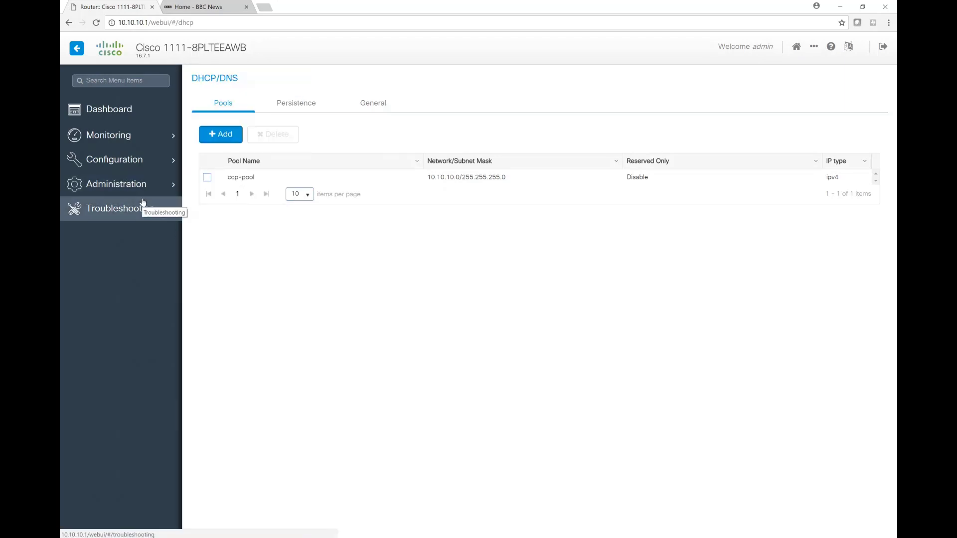
mouse_move(174, 187)
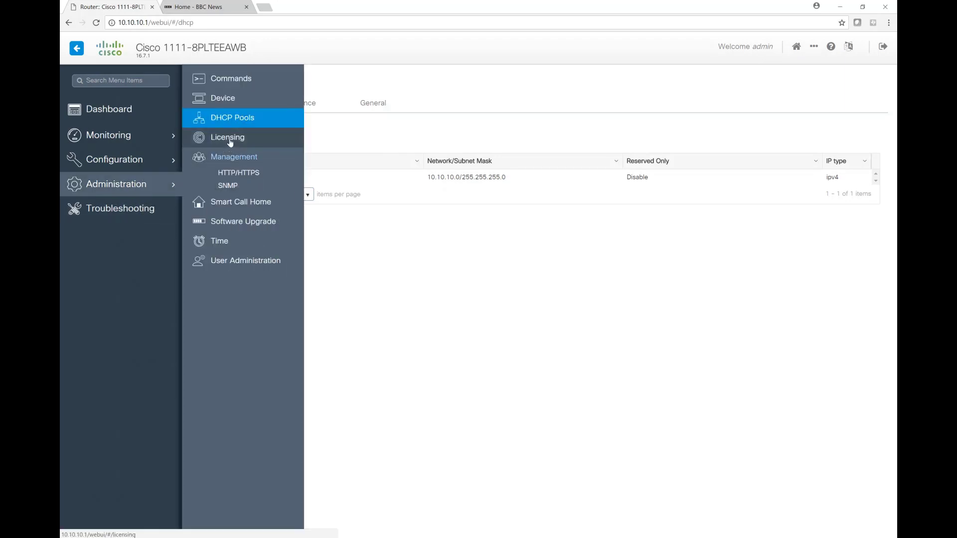
left_click(230, 137)
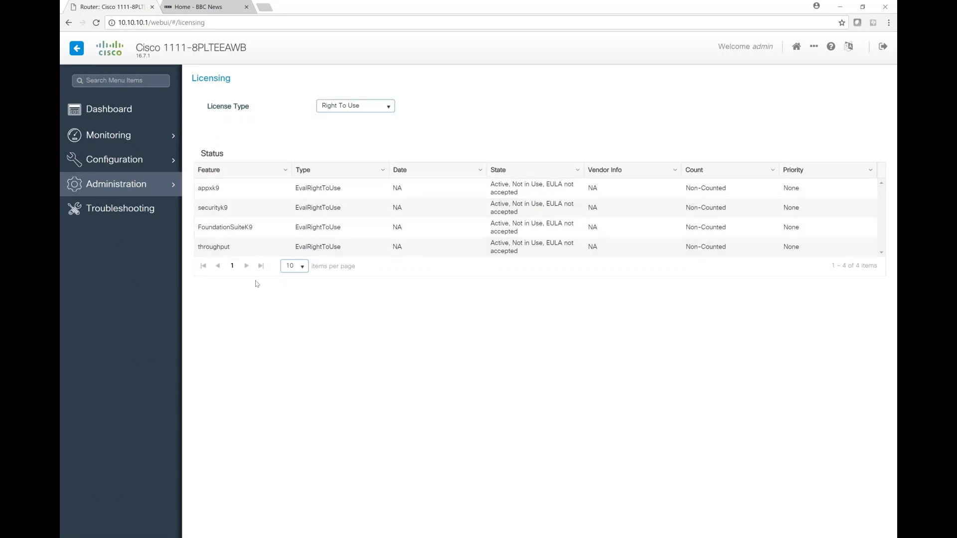
mouse_move(126, 184)
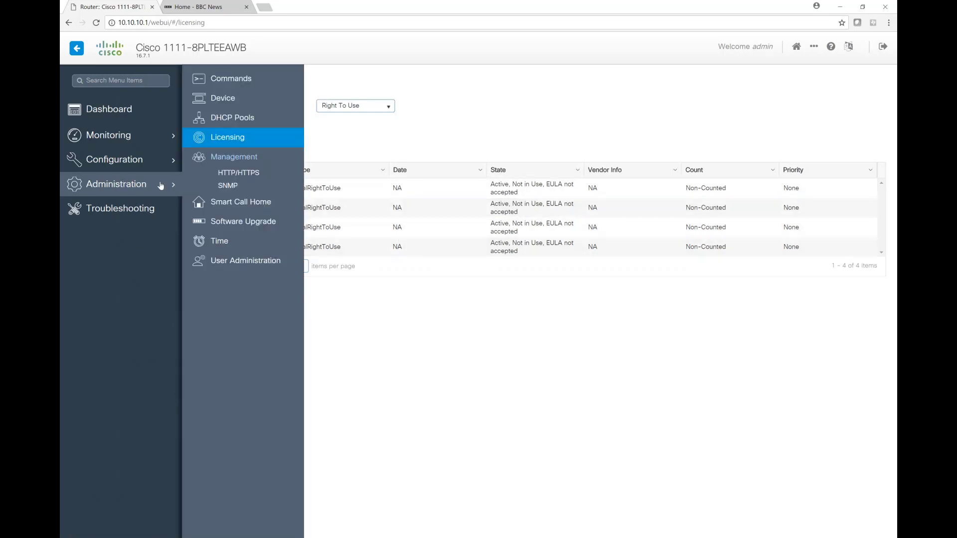
left_click(251, 174)
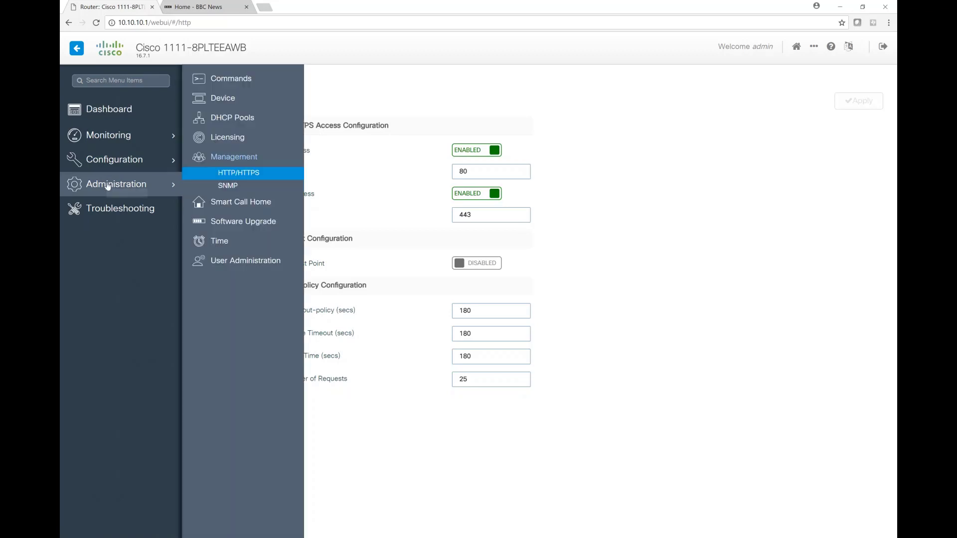
Check Top Applications on the dashboard and examine per-application usage on the Application Visibility monitoring page
left_click(101, 112)
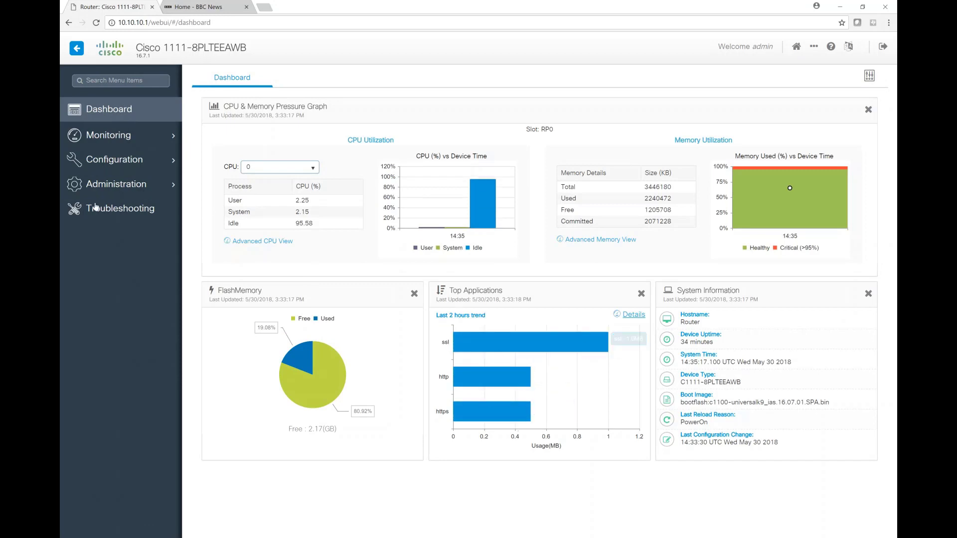
left_click(109, 136)
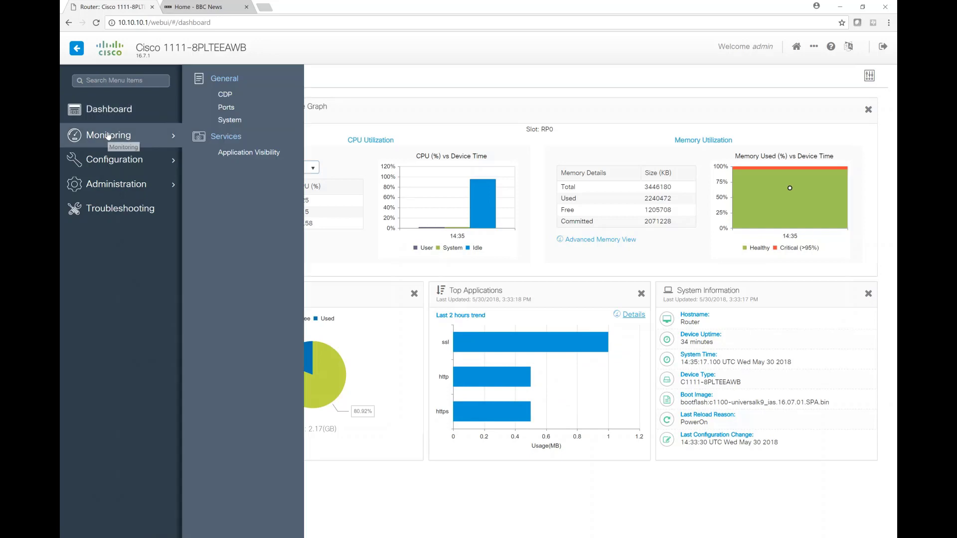
left_click(251, 152)
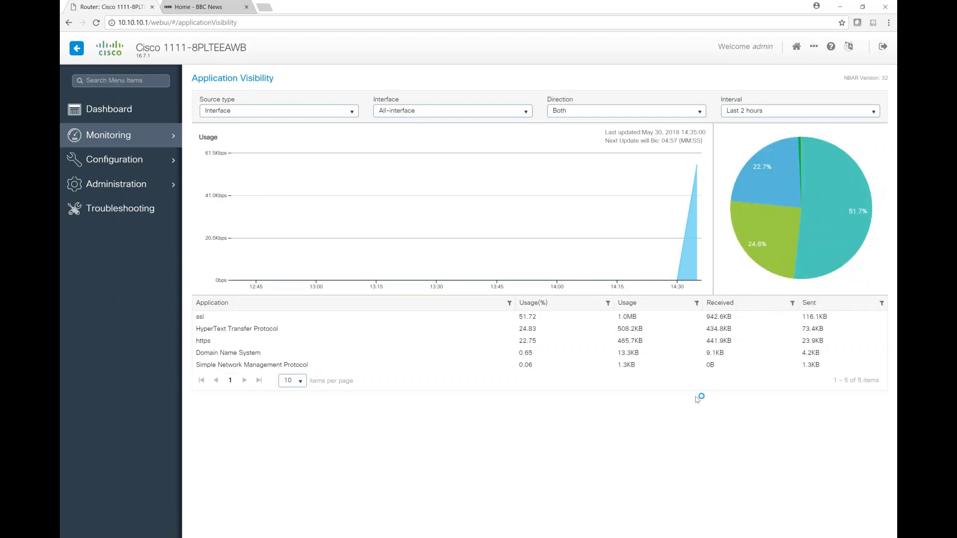
Look at the Software Upgrade administration page with its transport type, source and destination options
left_click(132, 191)
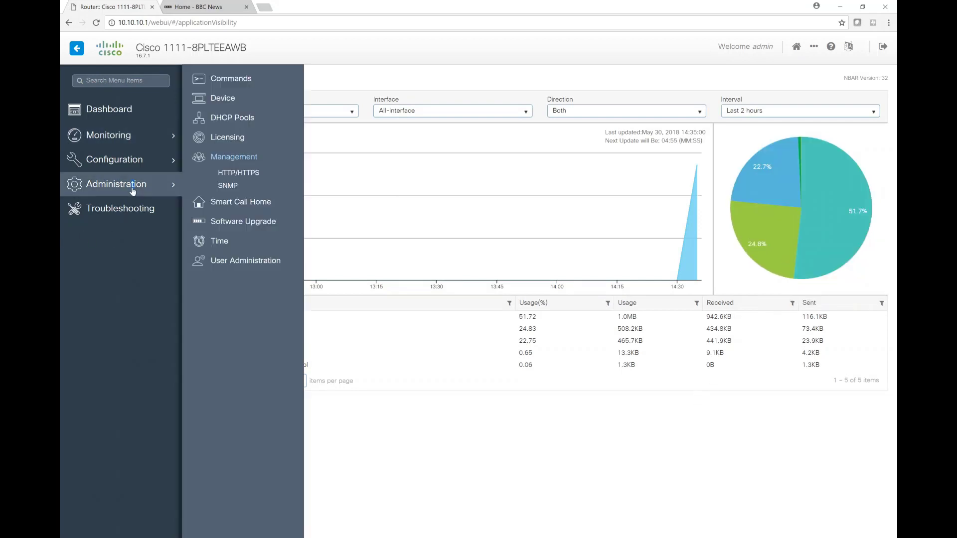
left_click(238, 227)
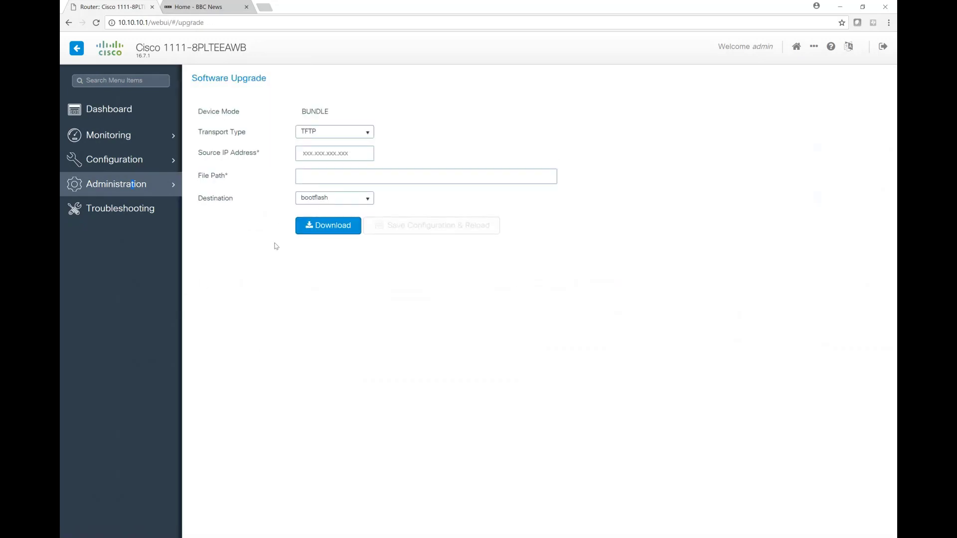
mouse_move(101, 191)
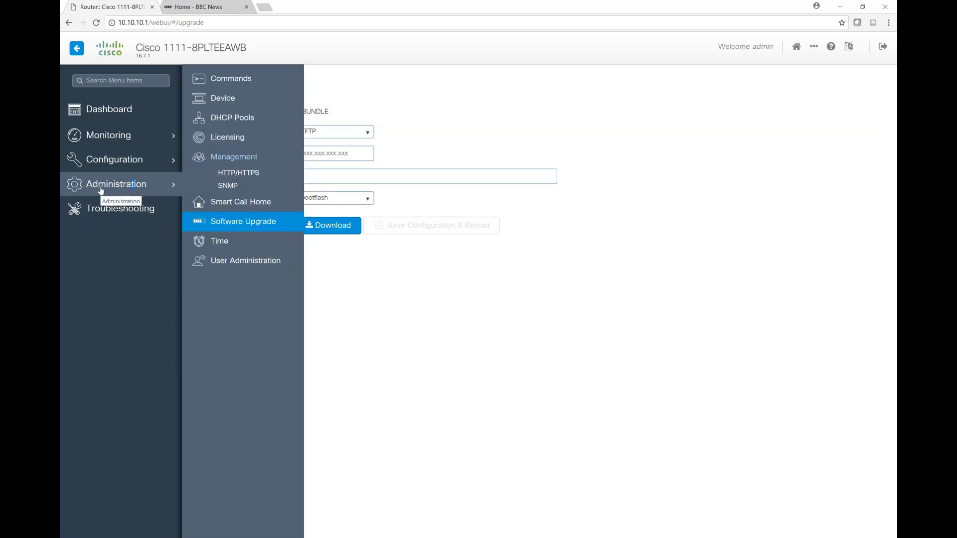
Run the Test WAN Connection troubleshooting check on Cellular0/2/0 with a ping to 8.8.8.8
left_click(103, 212)
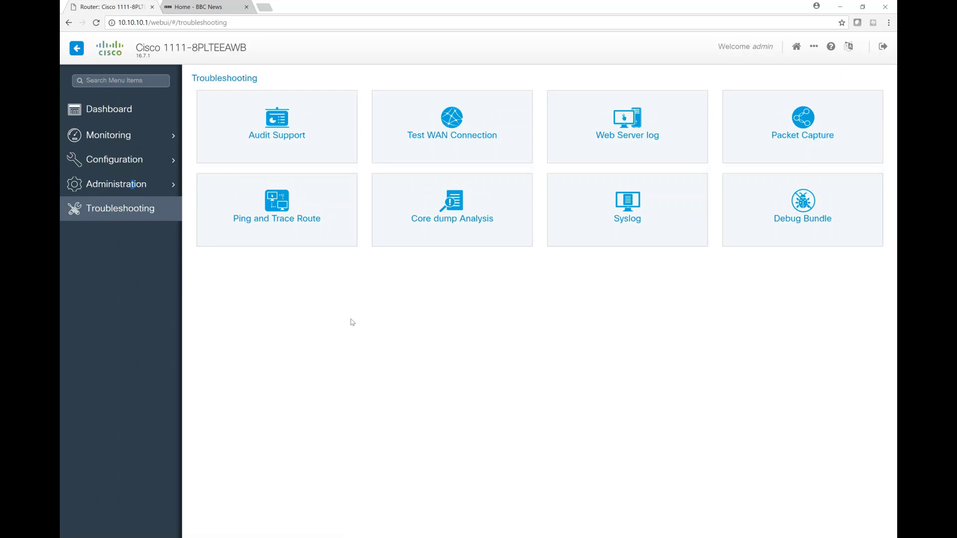
left_click(459, 126)
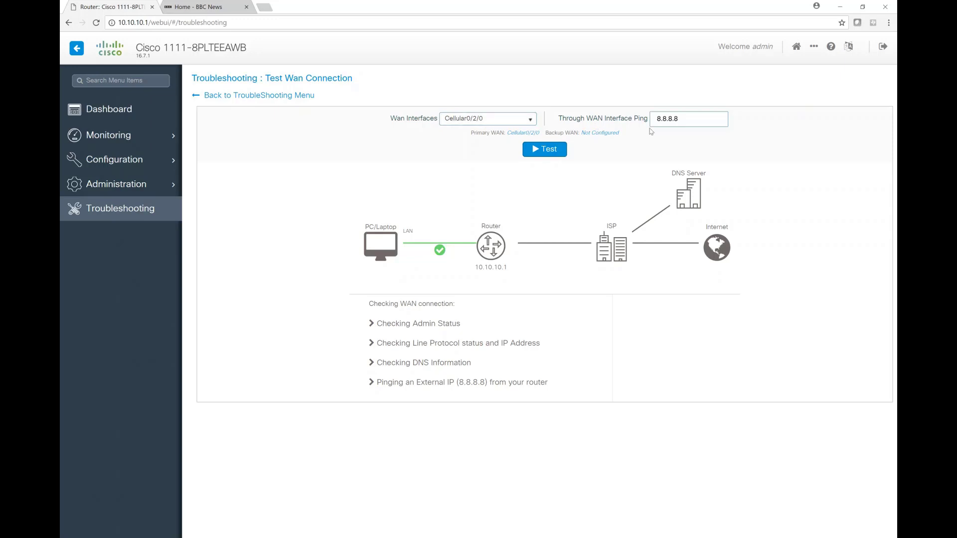
left_click(544, 152)
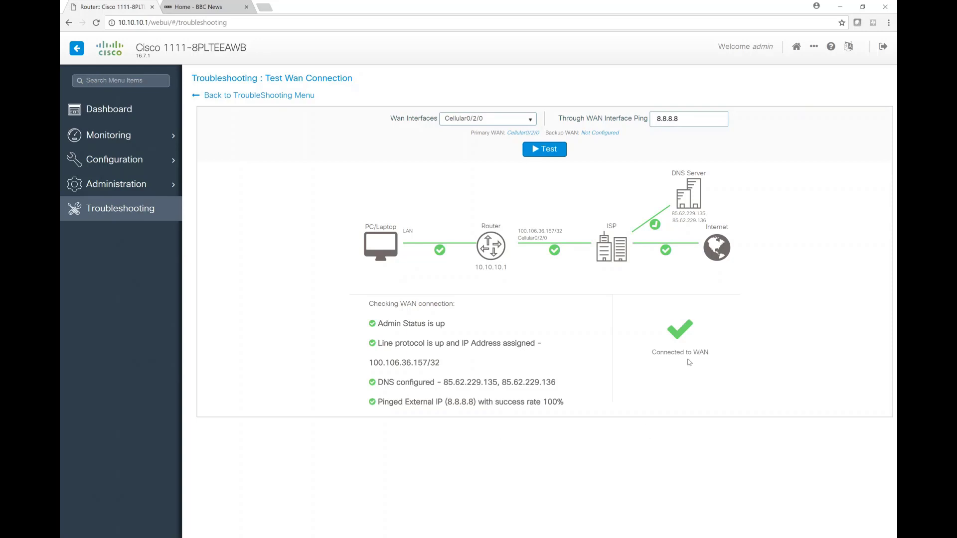
Start a new packet capture from the troubleshooting tools and name it bob
left_click(232, 96)
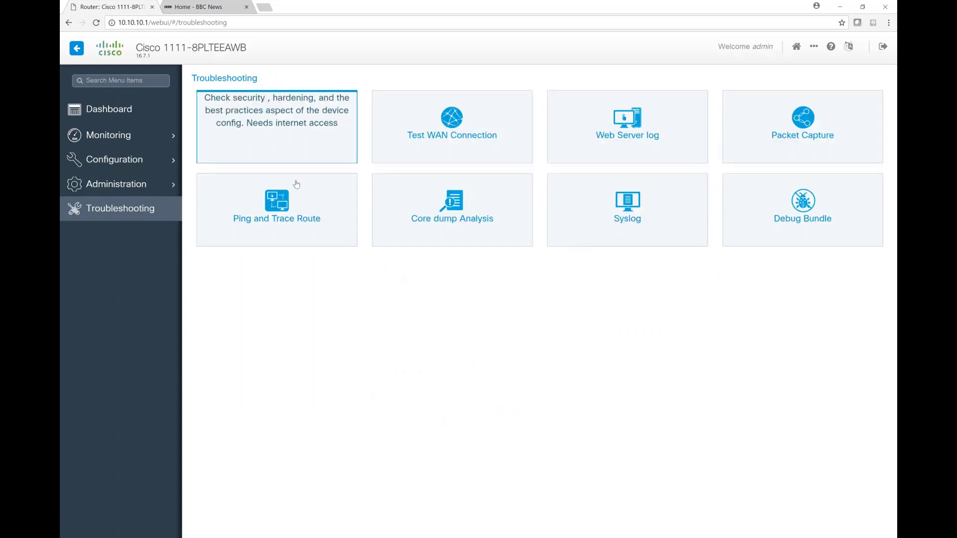
left_click(815, 114)
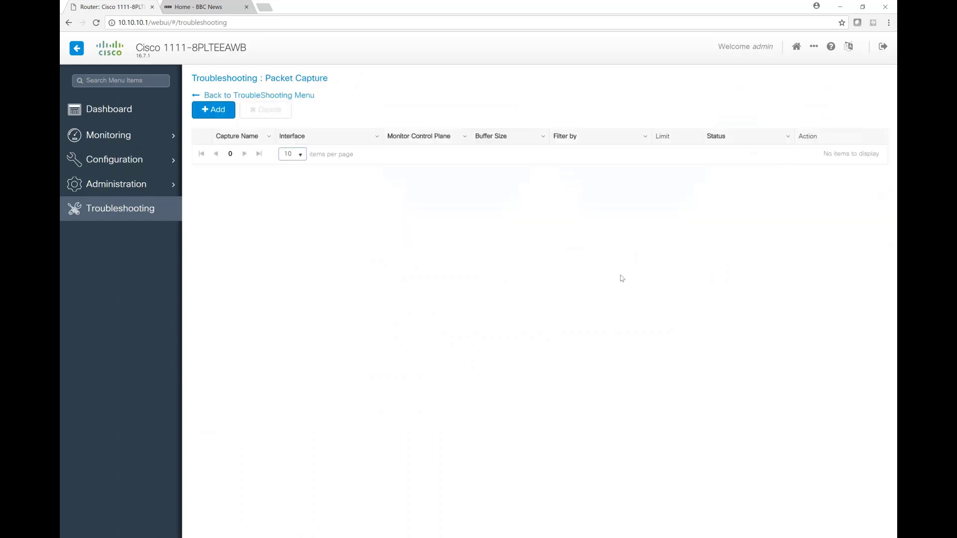
left_click(209, 116)
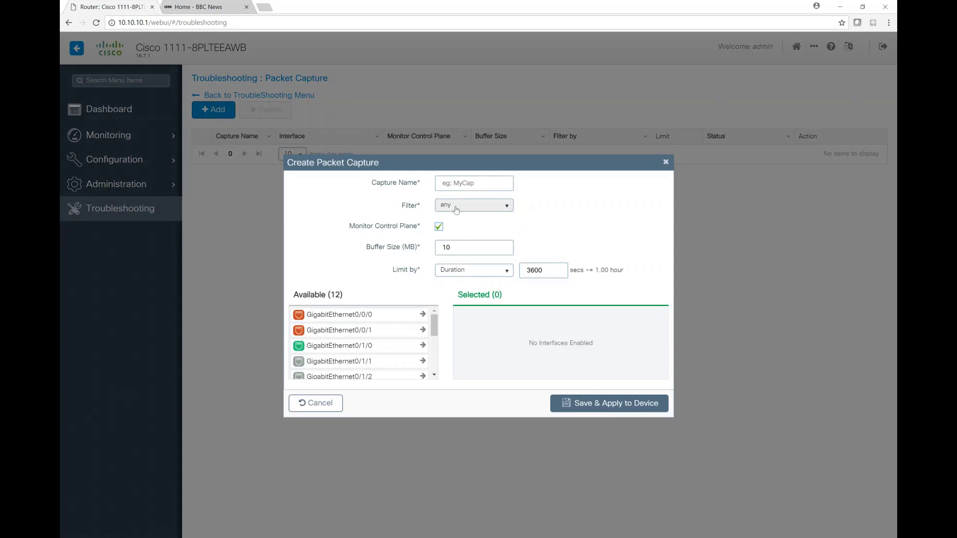
left_click(479, 184)
type("bob")
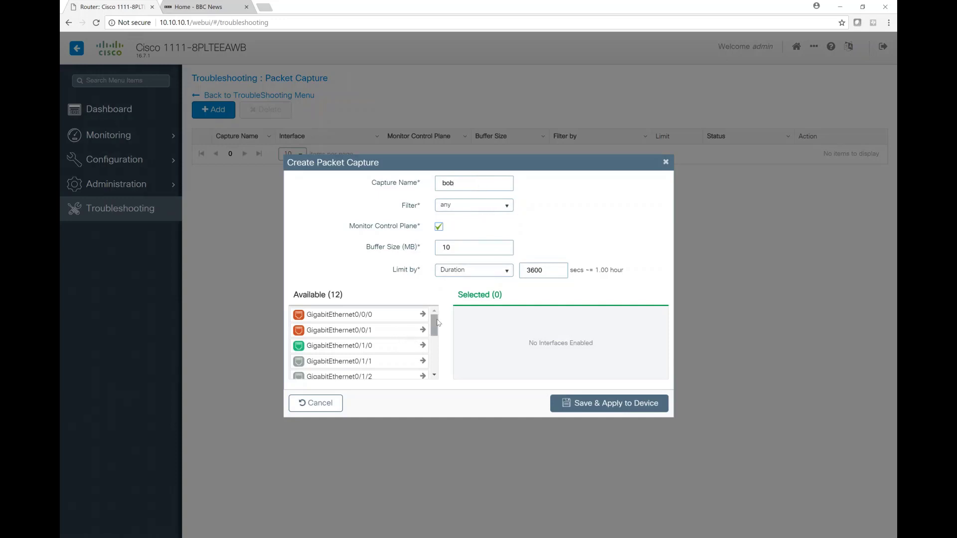
Select Vlan1 and GigabitEthernet0/1/0 as the interfaces to capture, and save and apply the capture to the device
left_click_drag(436, 325, 441, 372)
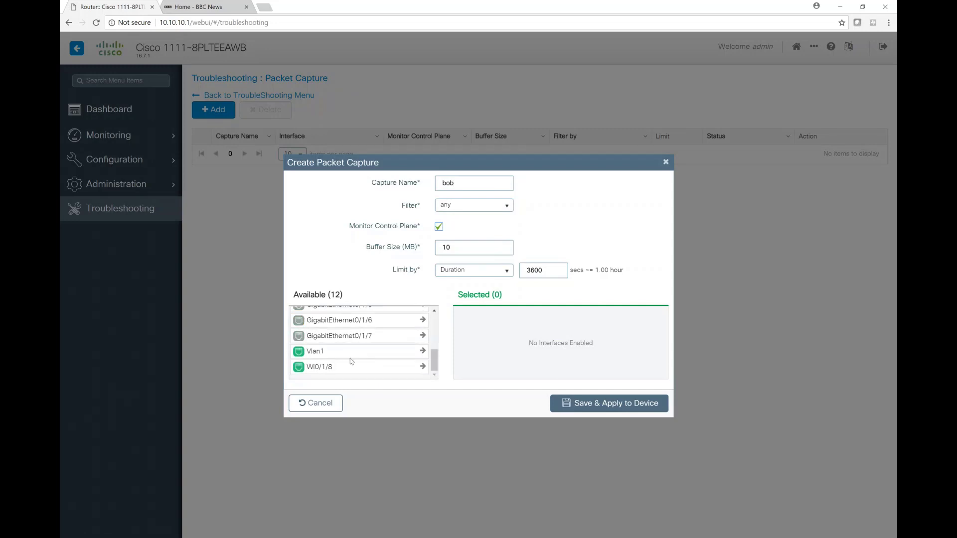
left_click(423, 351)
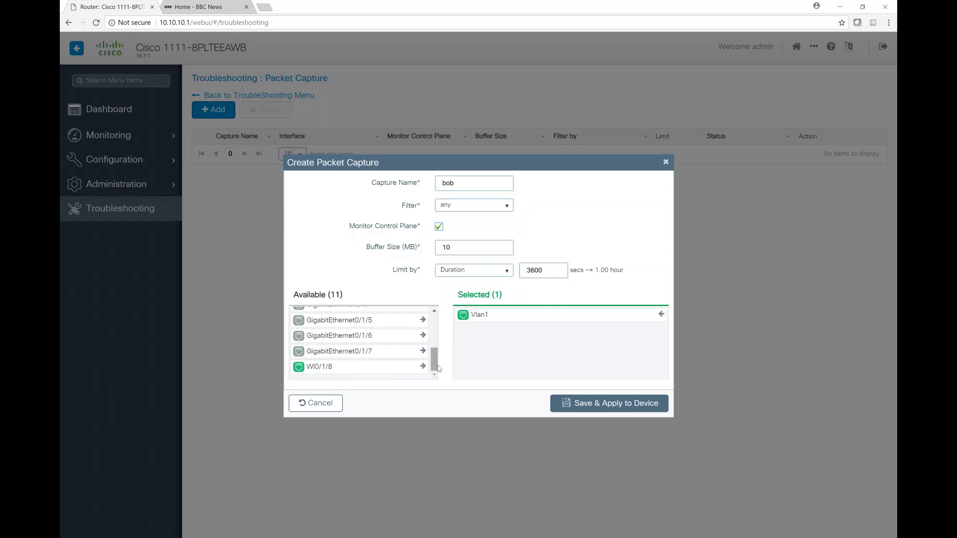
left_click_drag(434, 360, 437, 312)
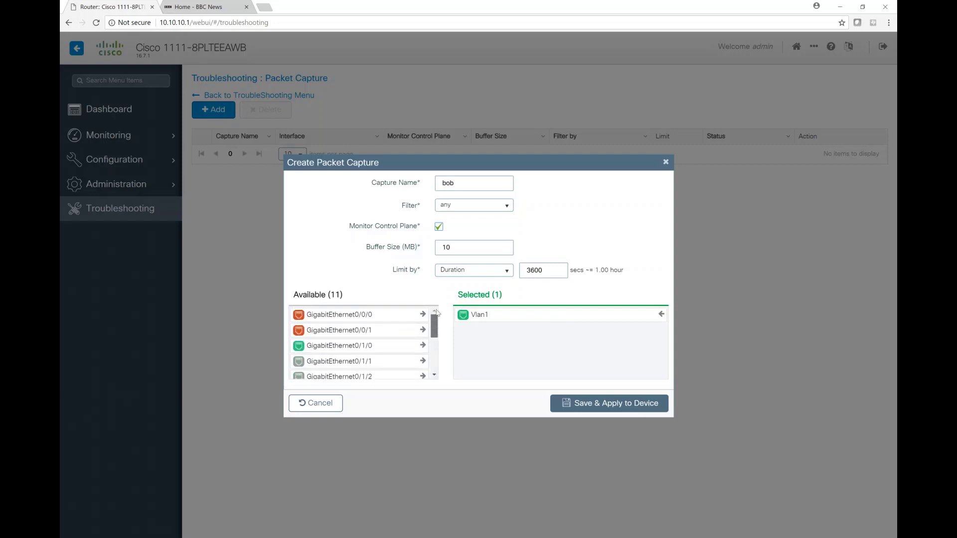
left_click(423, 345)
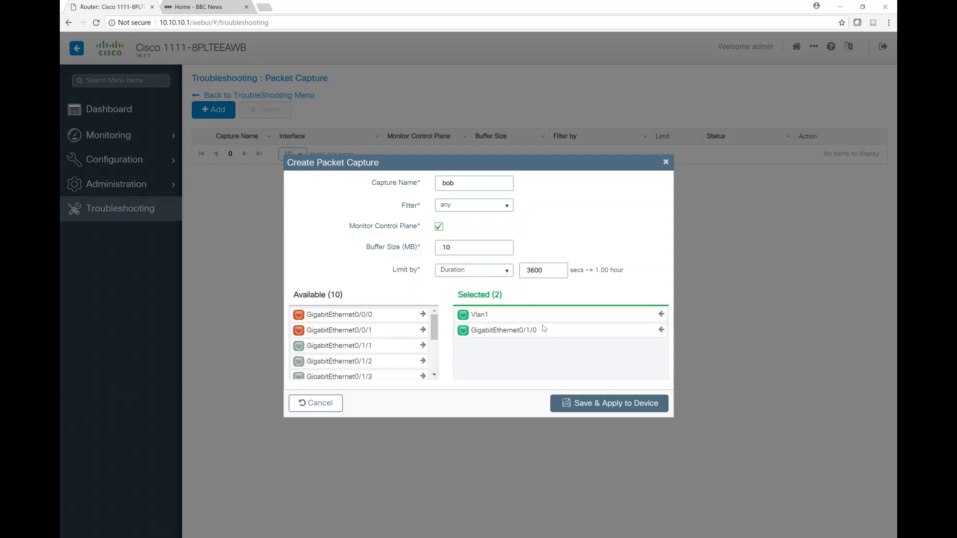
left_click(616, 405)
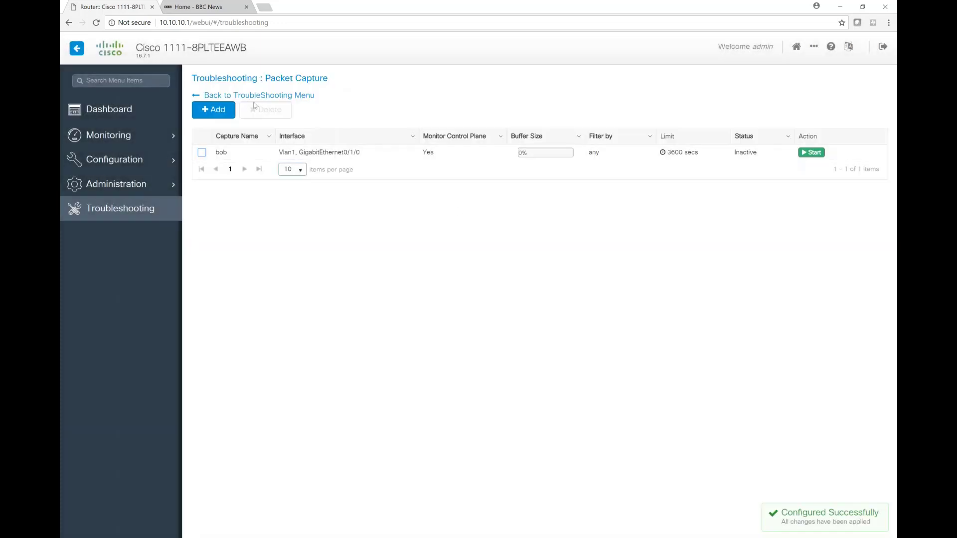
left_click(812, 153)
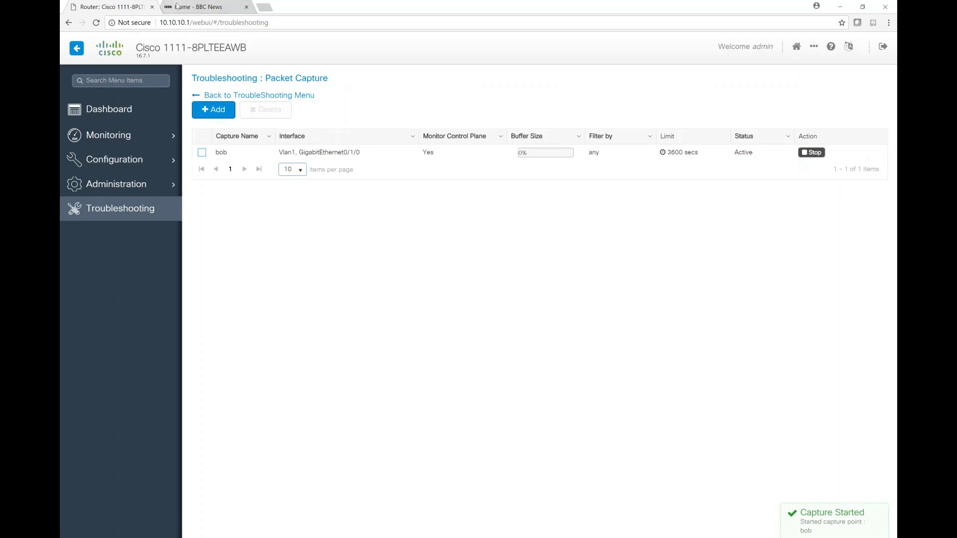
left_click(192, 7)
left_click(183, 24)
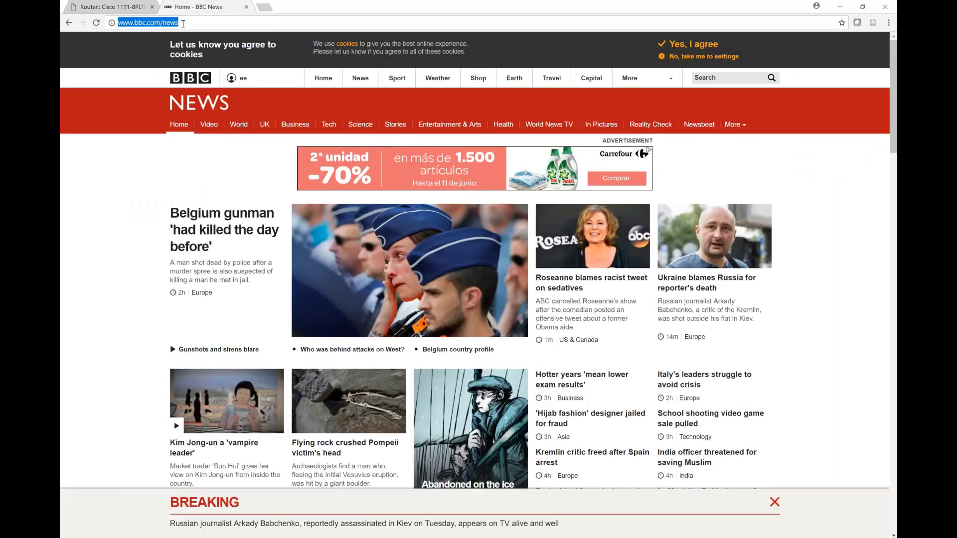
key("Return")
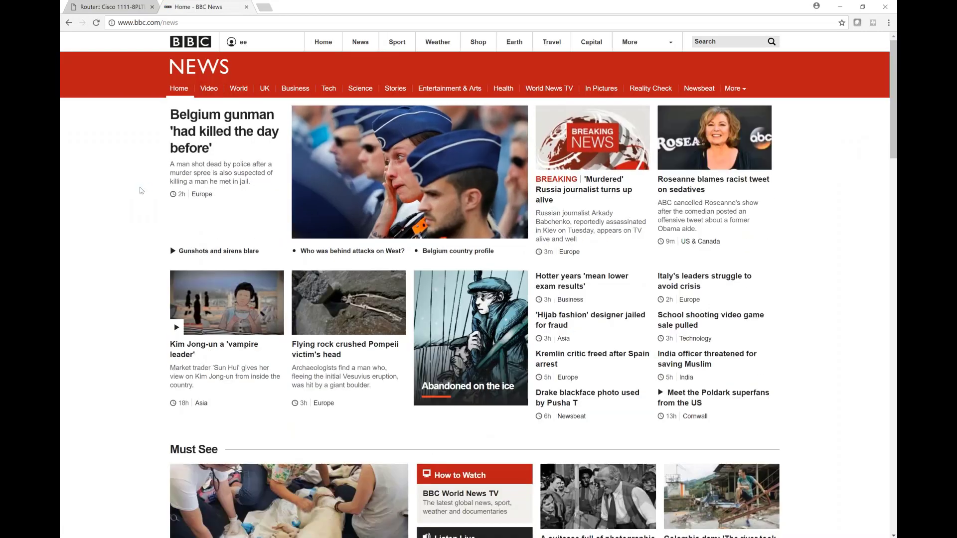
left_click(112, 8)
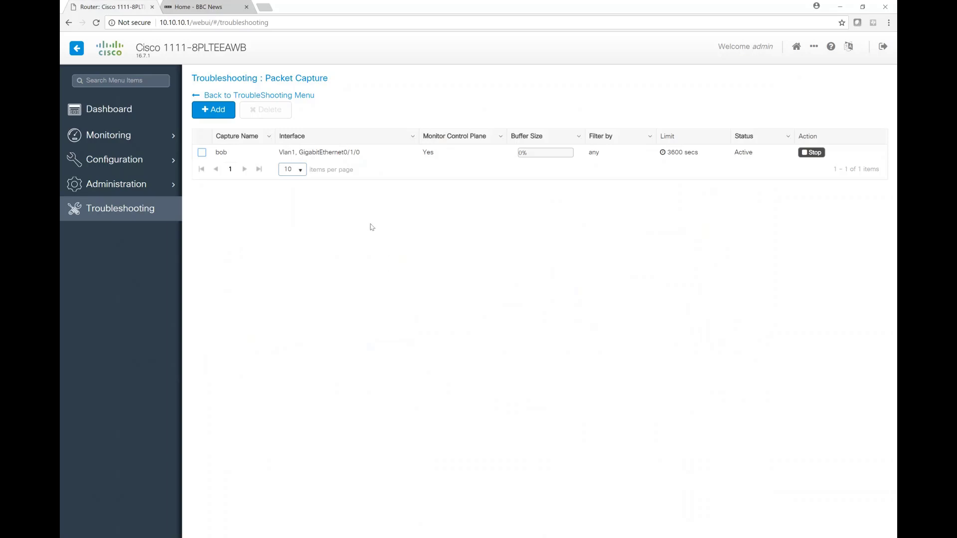
Stop the bob packet capture and export it to the desktop
left_click(813, 153)
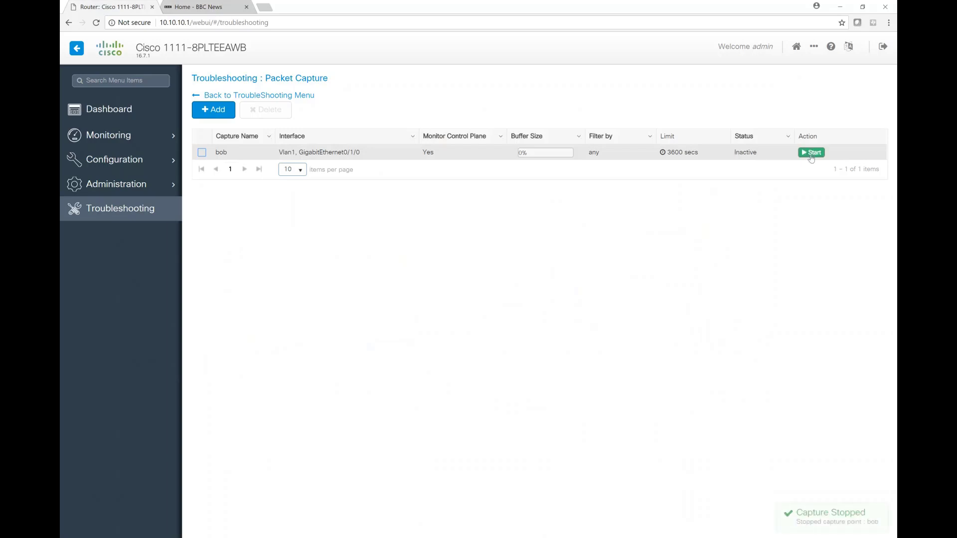
left_click(304, 96)
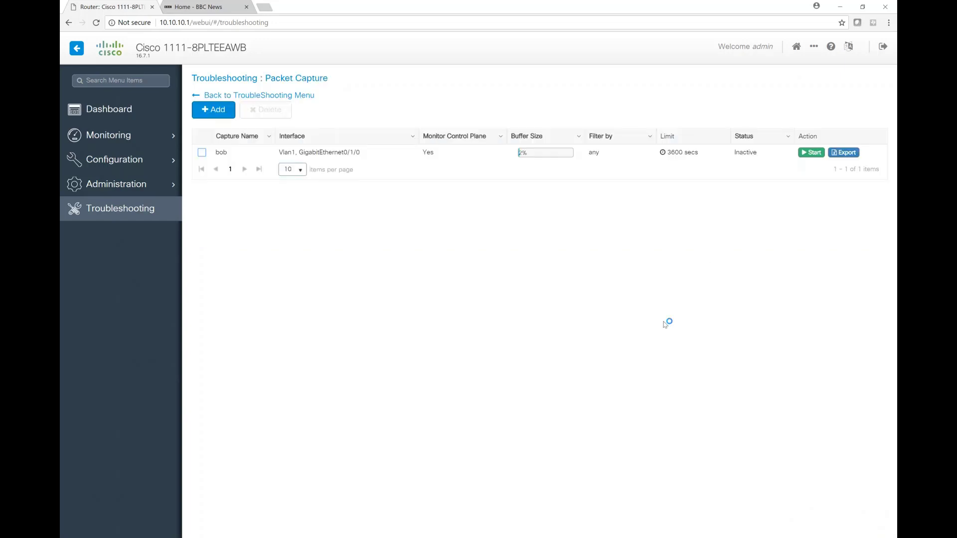
left_click(843, 153)
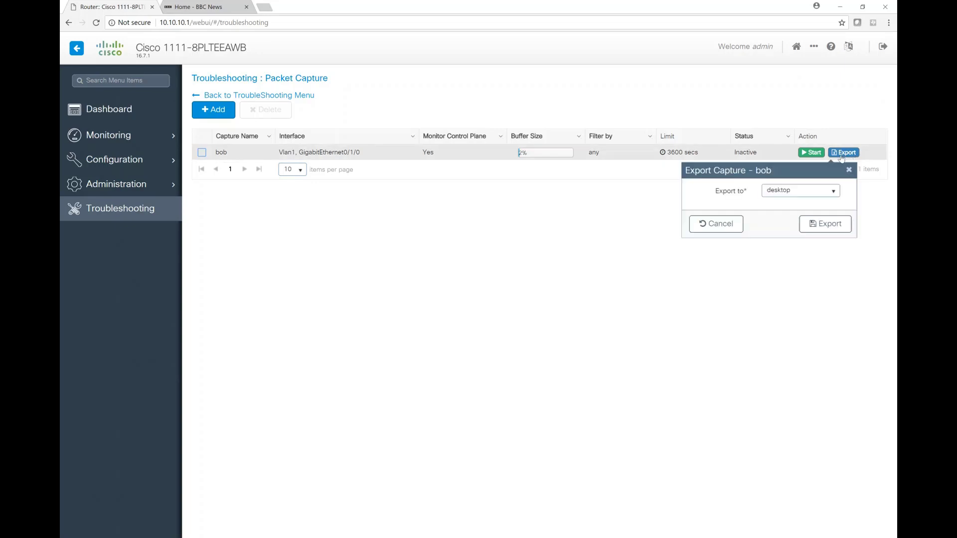
left_click(826, 223)
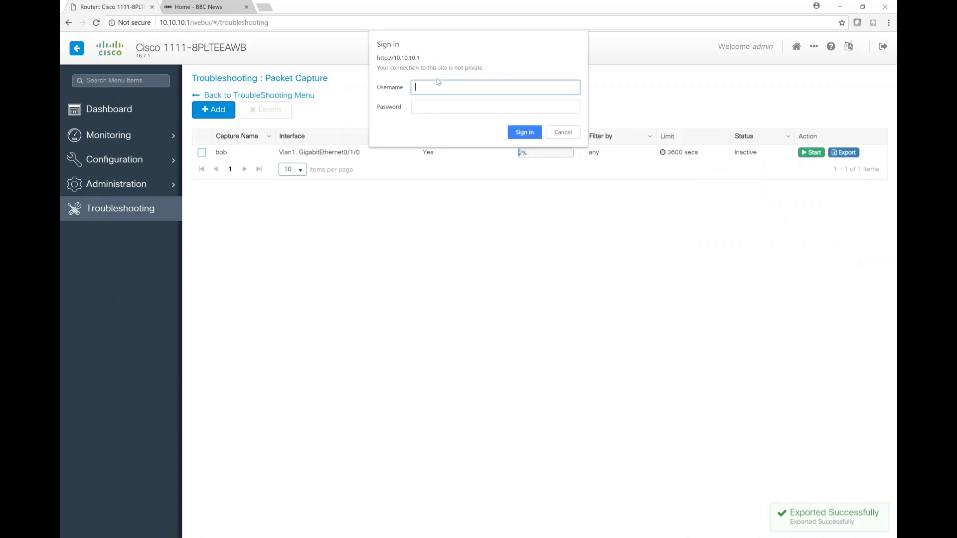
Sign in to the router as admin with the account password to download the exported capture file
type("admin")
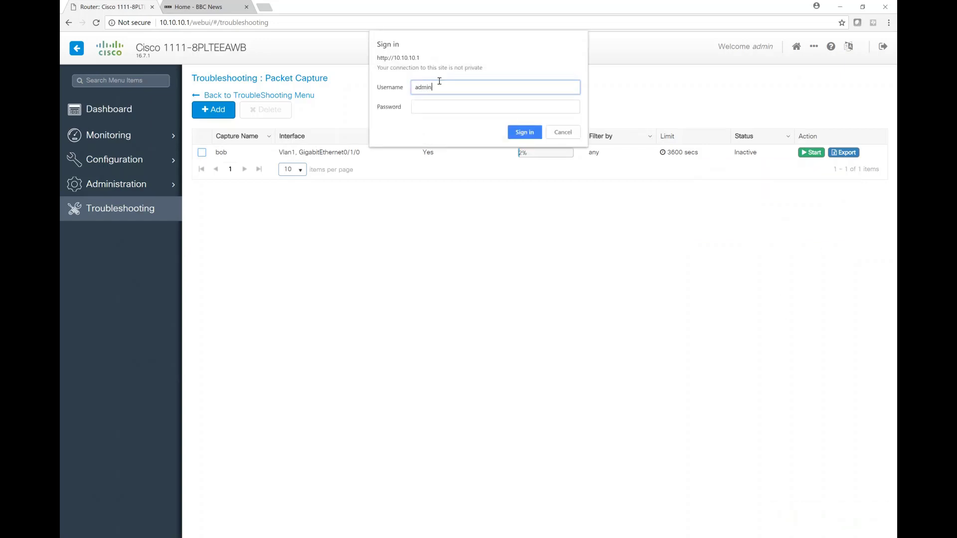
key("Tab")
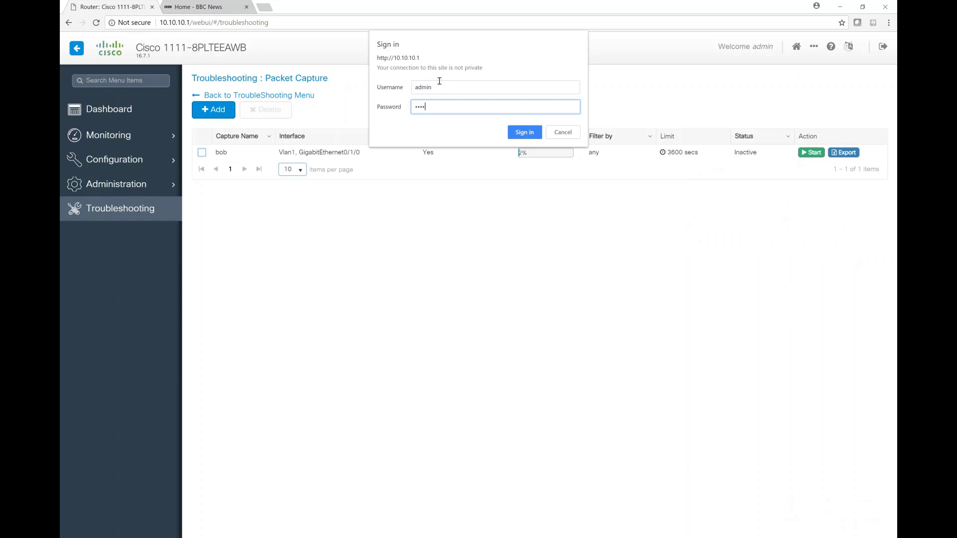
key("Return")
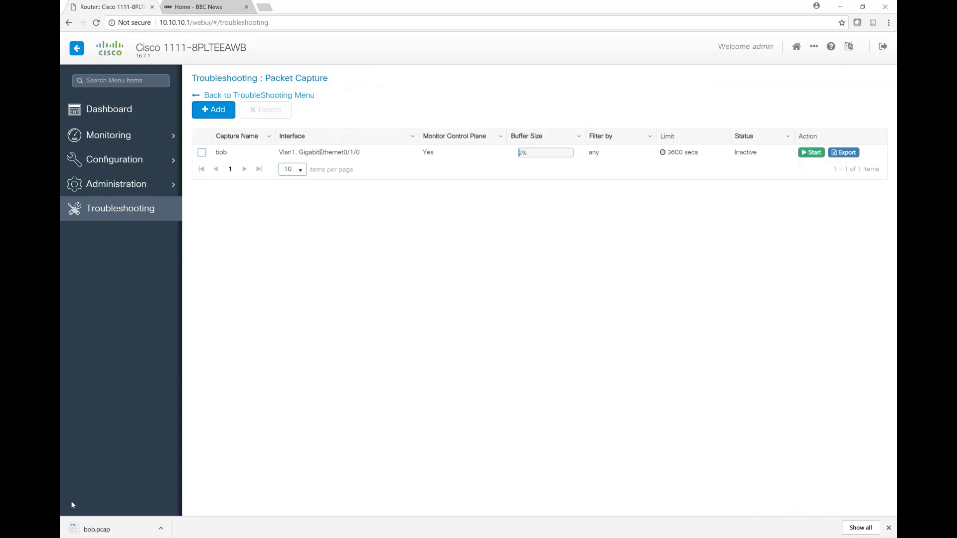
Open the downloaded bob.pcap in Wireshark, postponing the software update, and look through the captured packets
left_click(83, 527)
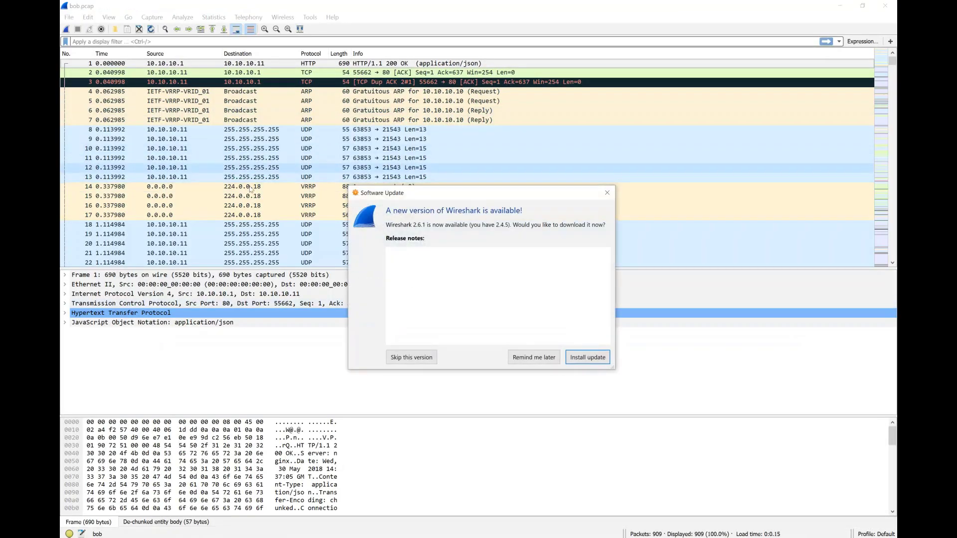
left_click(535, 357)
scroll(297, 205, "down", 20)
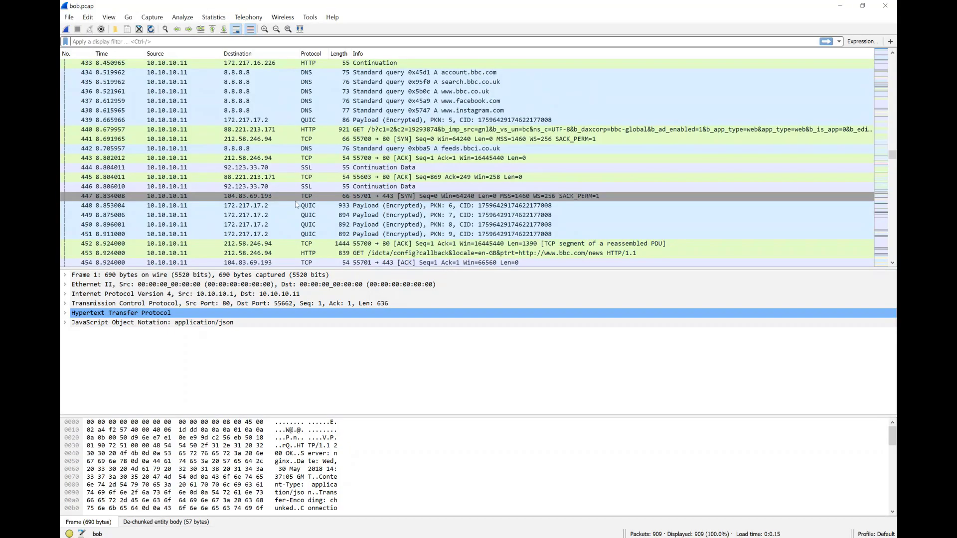
scroll(297, 205, "down", 13)
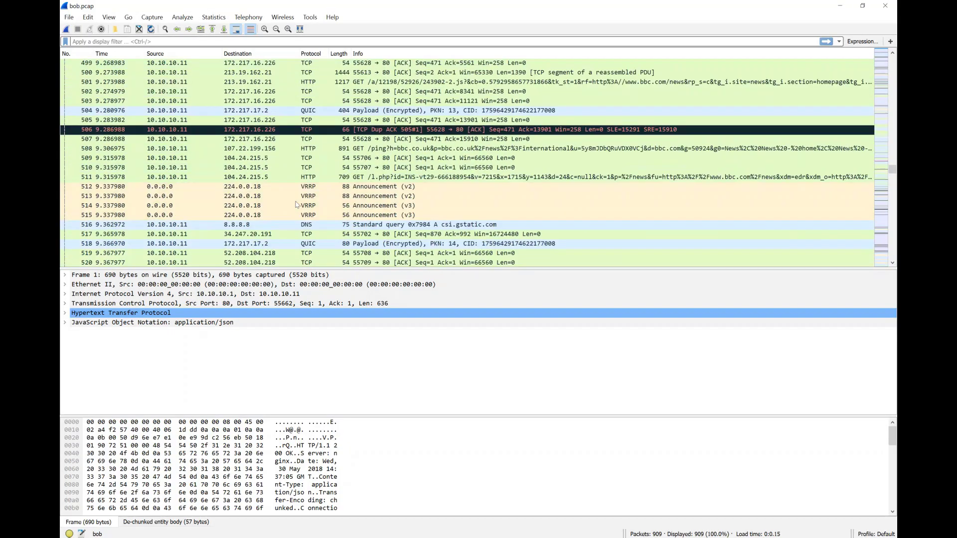
scroll(297, 205, "up", 1)
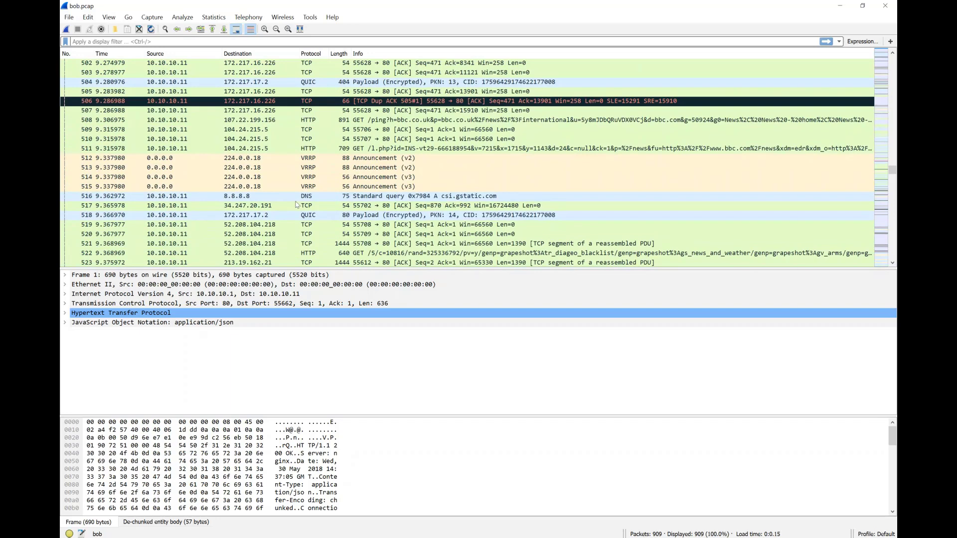
Examine the HTTP GET request in packet 508 and the packets that follow it, and close Wireshark
left_click(377, 120)
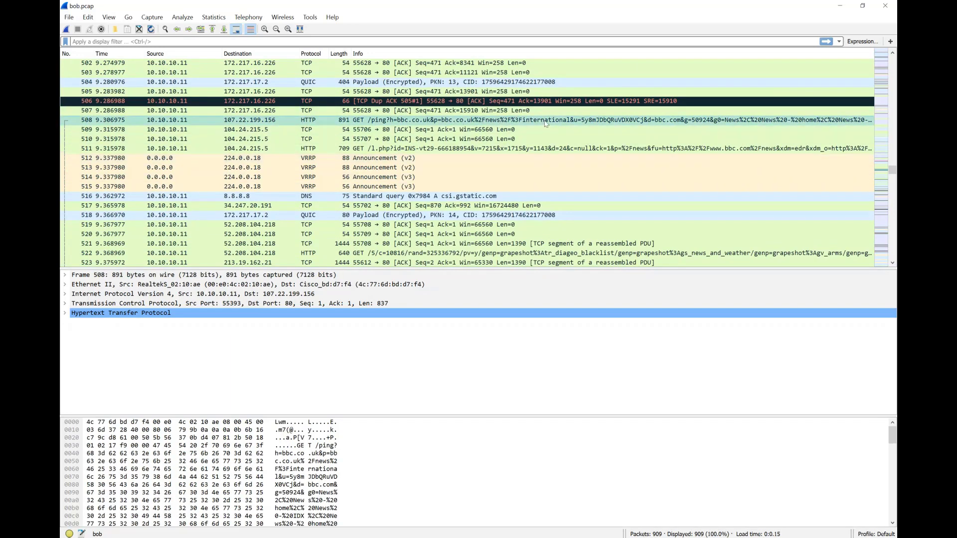
scroll(497, 148, "down", 3)
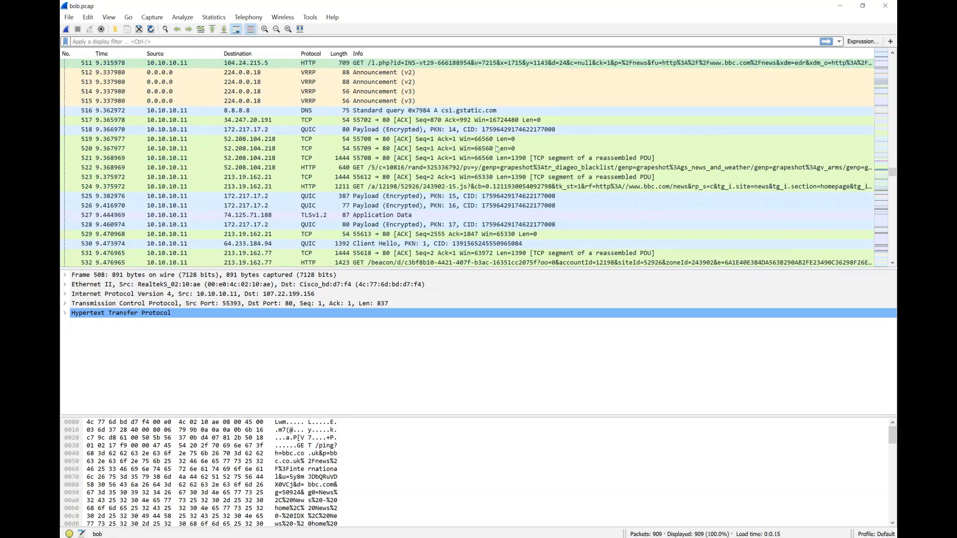
scroll(497, 148, "down", 20)
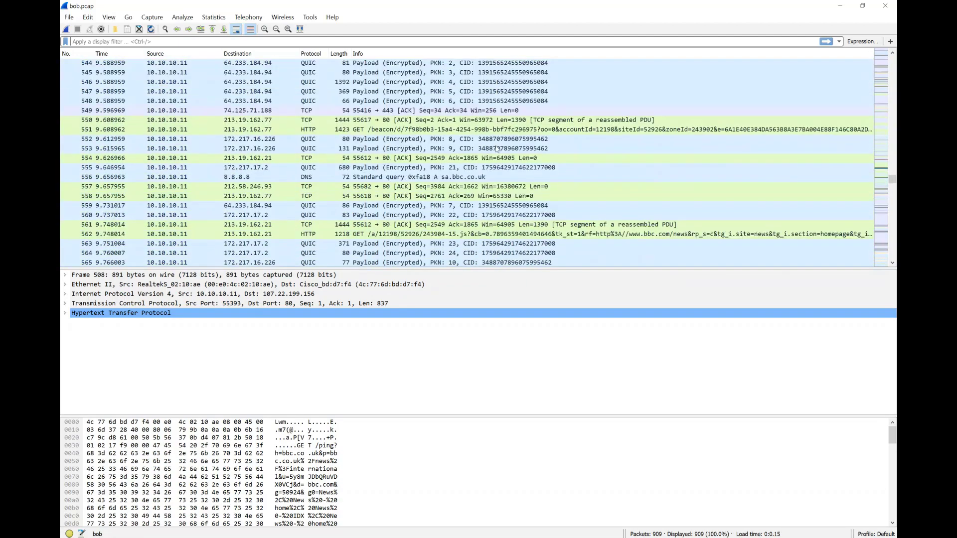
left_click(890, 10)
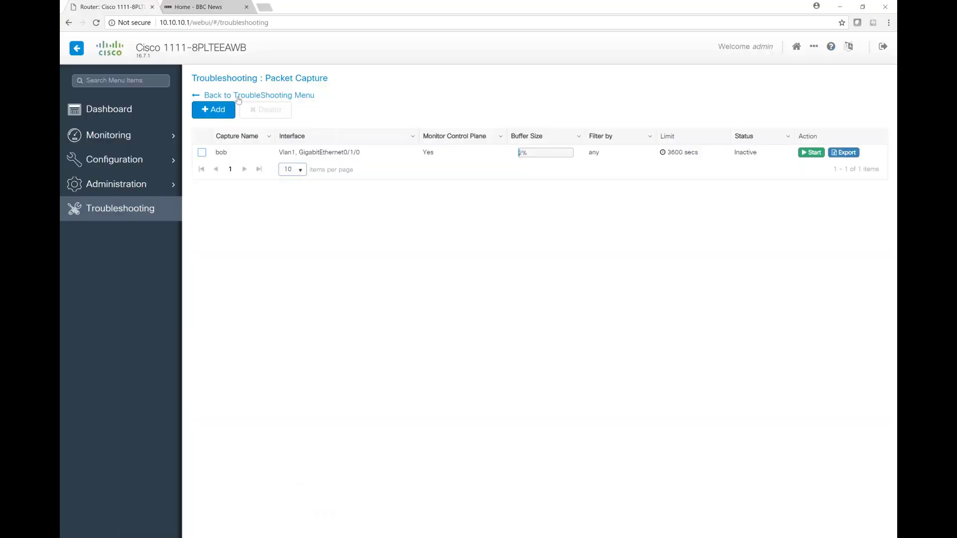
Open the Debug Bundle troubleshooting tool and add the sh ver command to the bundle's CLI list
left_click(240, 99)
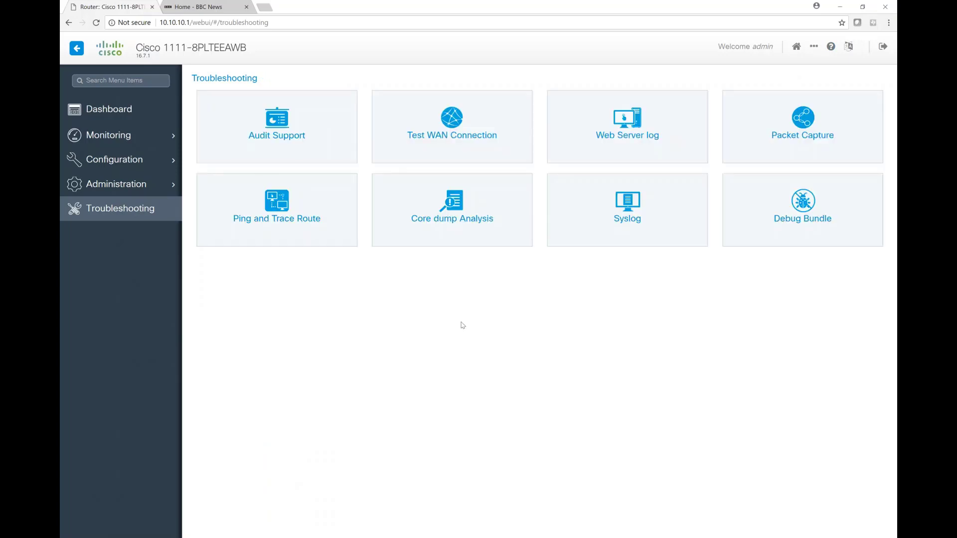
left_click(802, 203)
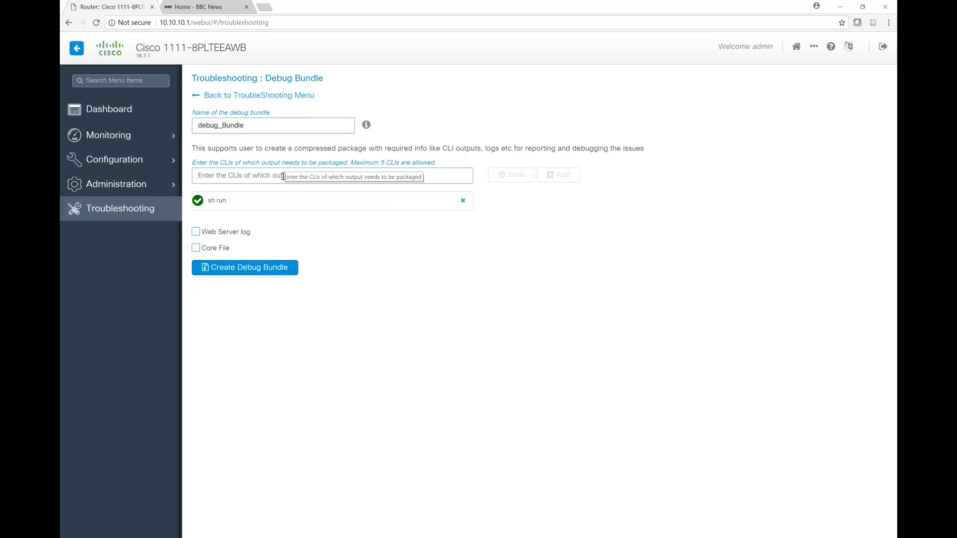
type("sh ver")
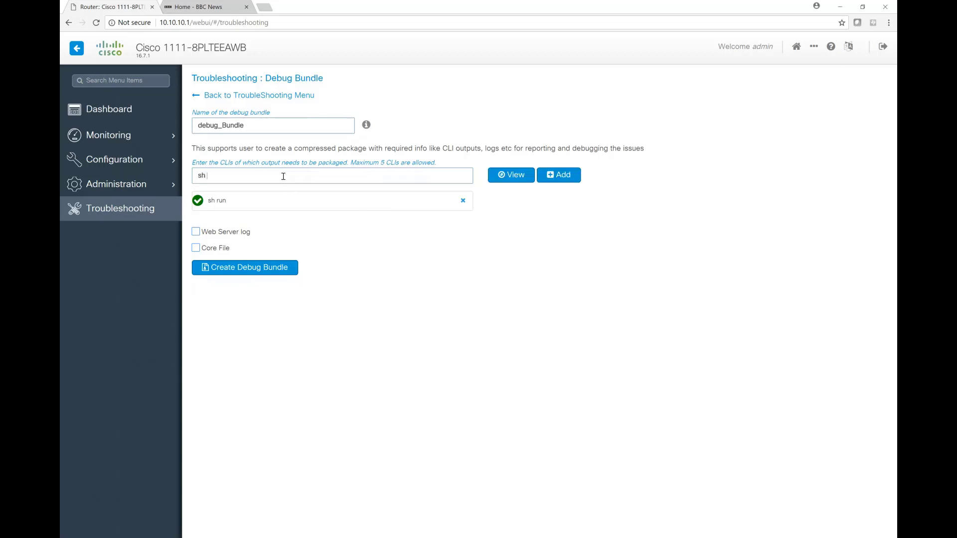
left_click(555, 175)
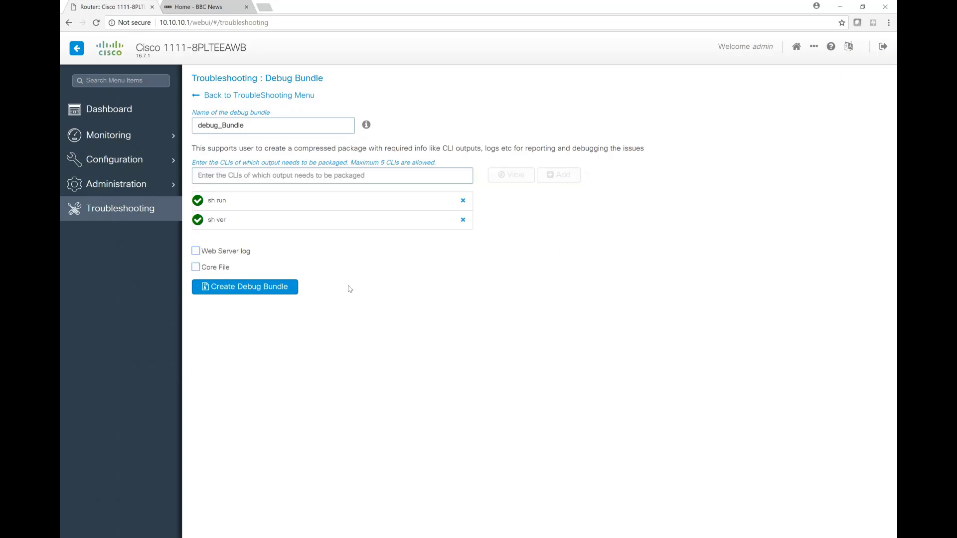
Create the debug bundle, download it, and show the archive in the downloads folder
left_click(261, 290)
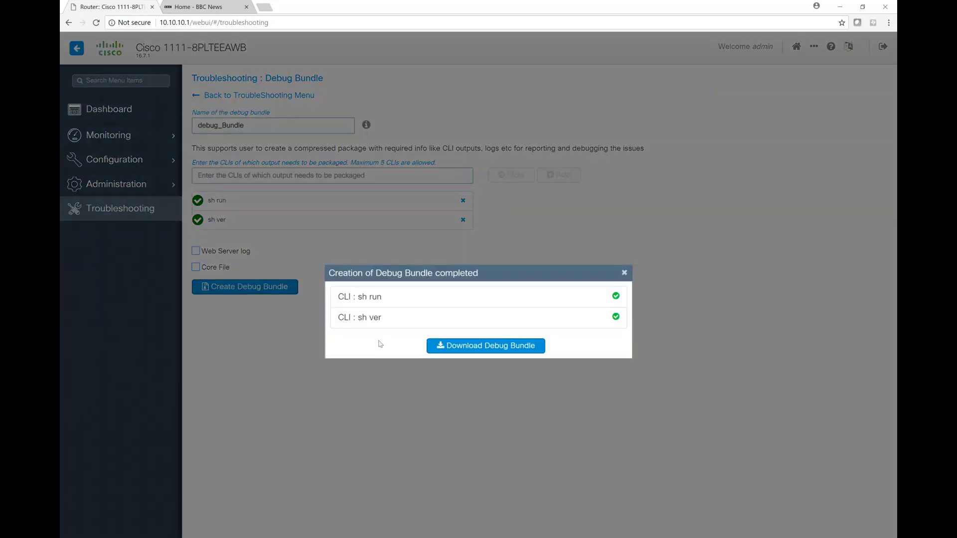
left_click(497, 346)
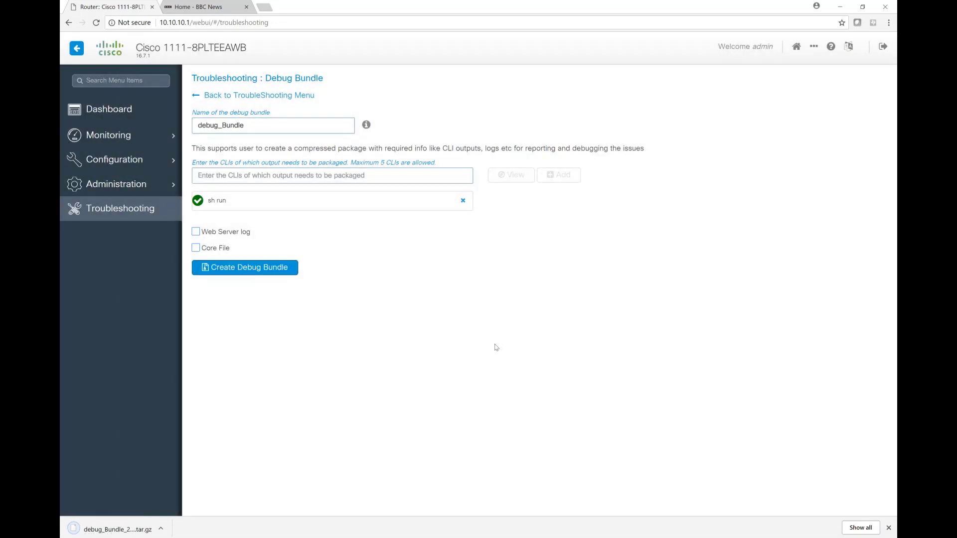
left_click(100, 529)
Open the debug bundle archive with 7-Zip and browse through its nested folders into CliList
right_click(468, 324)
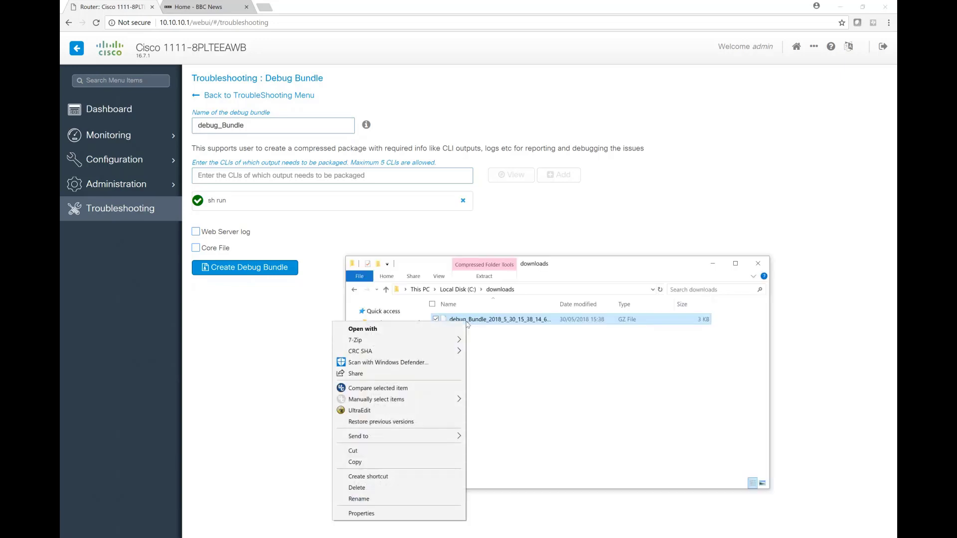
mouse_move(459, 341)
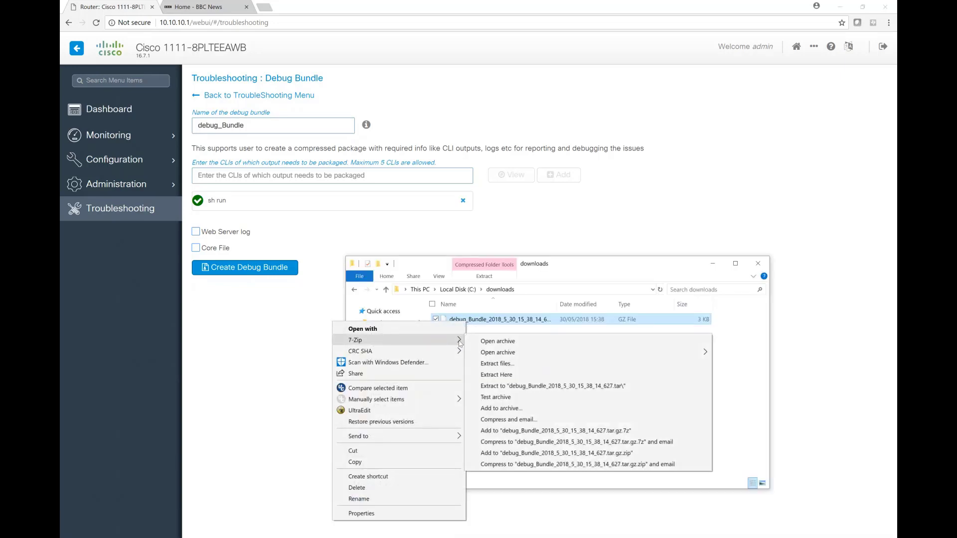
left_click(493, 344)
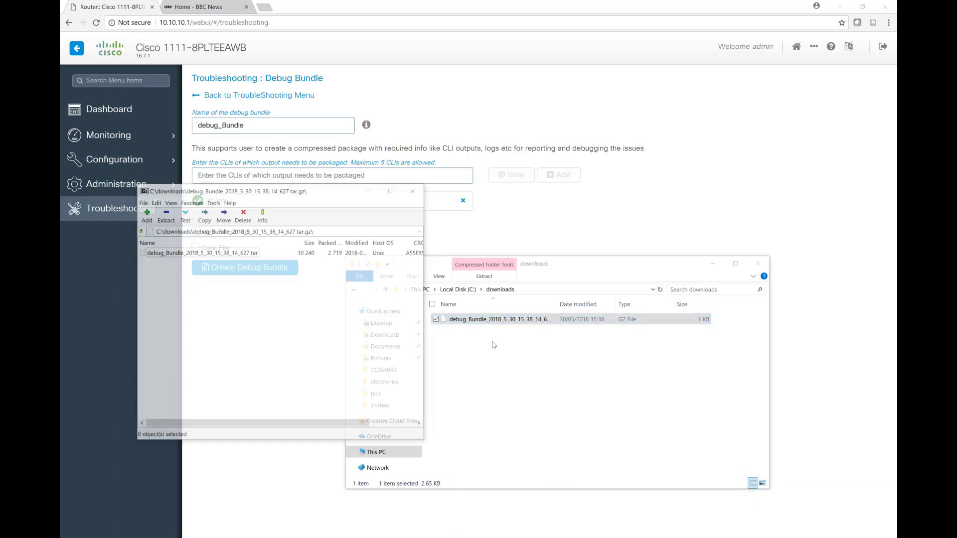
double_click(200, 253)
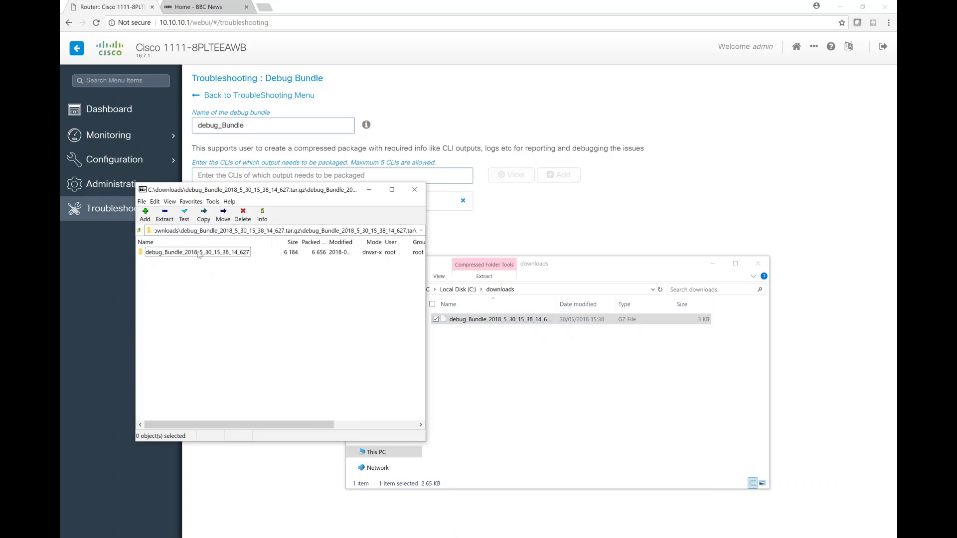
double_click(198, 256)
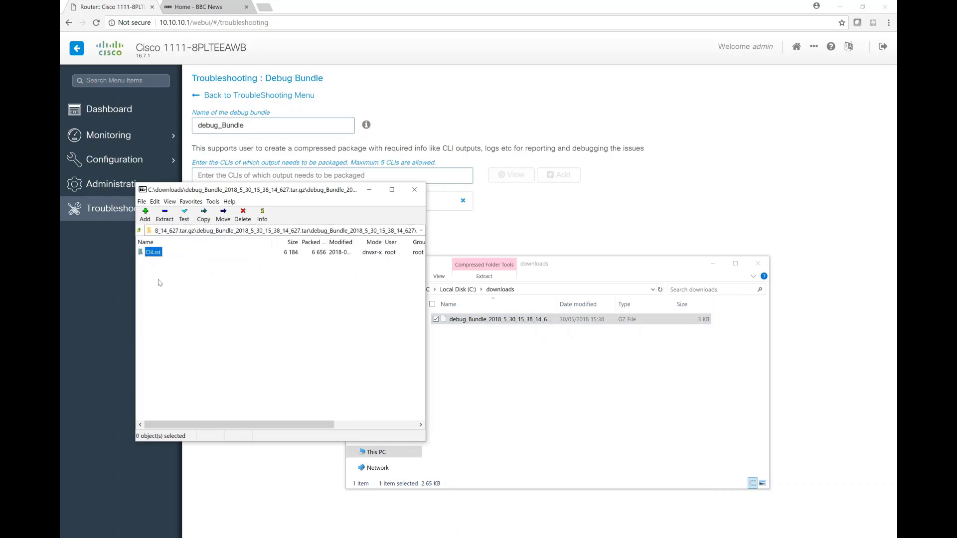
left_click(156, 267)
double_click(155, 253)
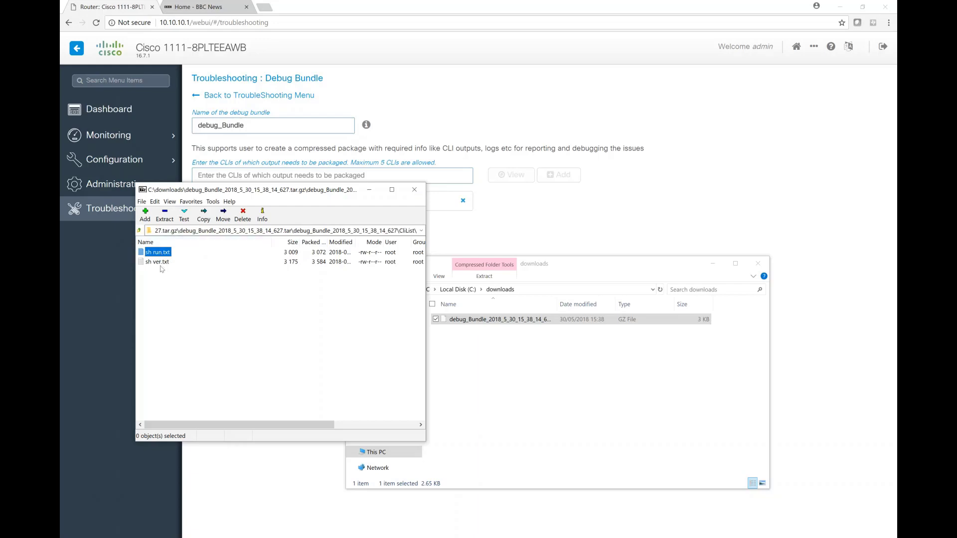
Open sh ver.txt from the archive and read through the command output
double_click(164, 263)
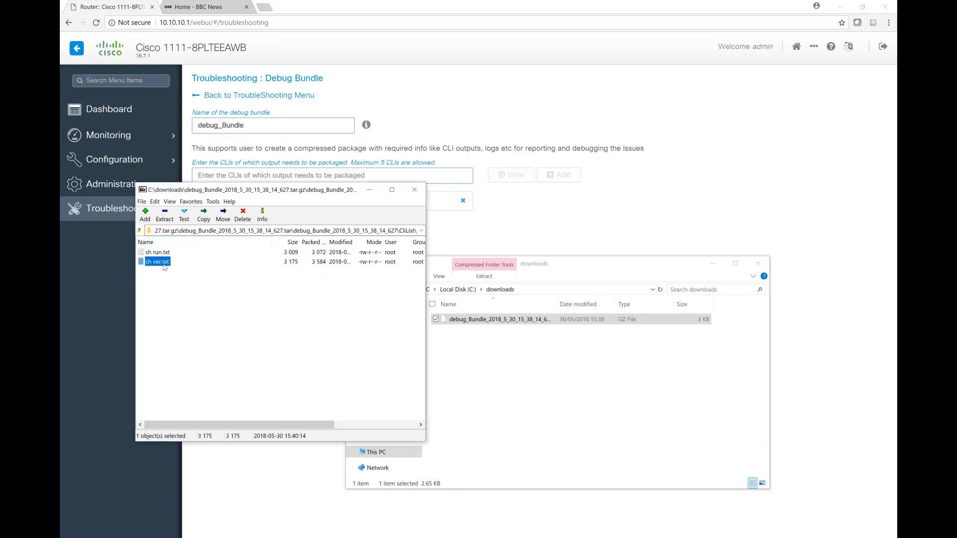
scroll(567, 324, "down", 4)
scroll(567, 324, "down", 7)
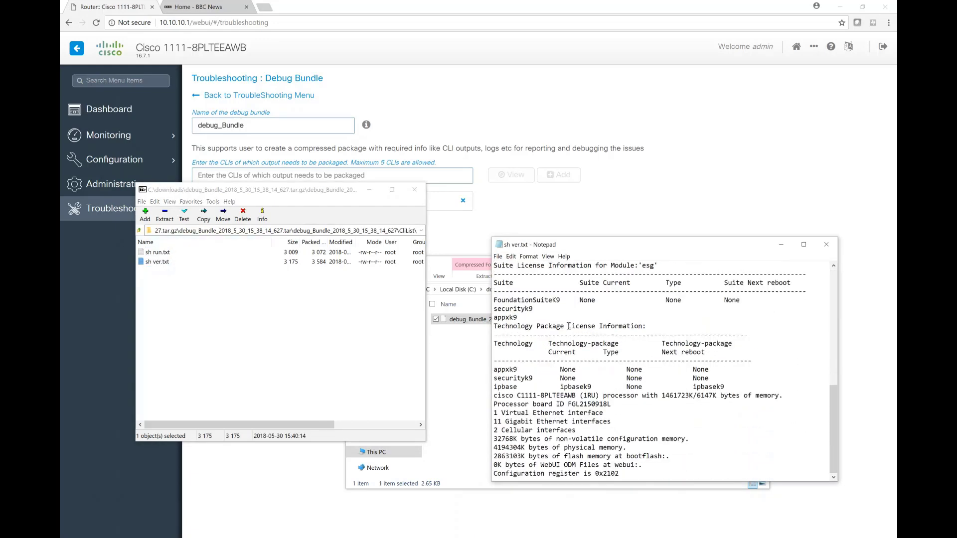
scroll(569, 326, "up", 11)
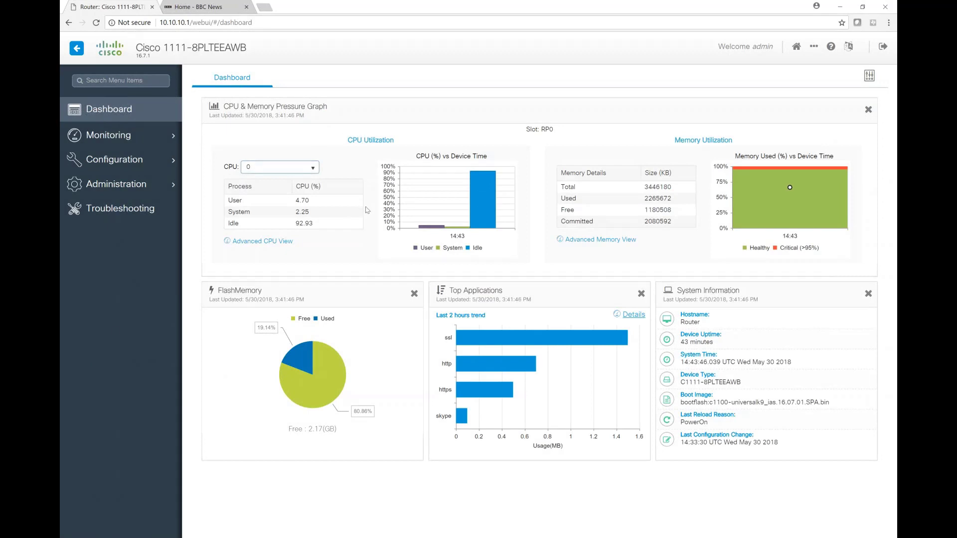
Show utilization for CPU 1 on the Dashboard, and view the detailed CPU and memory utilization pages
left_click(311, 170)
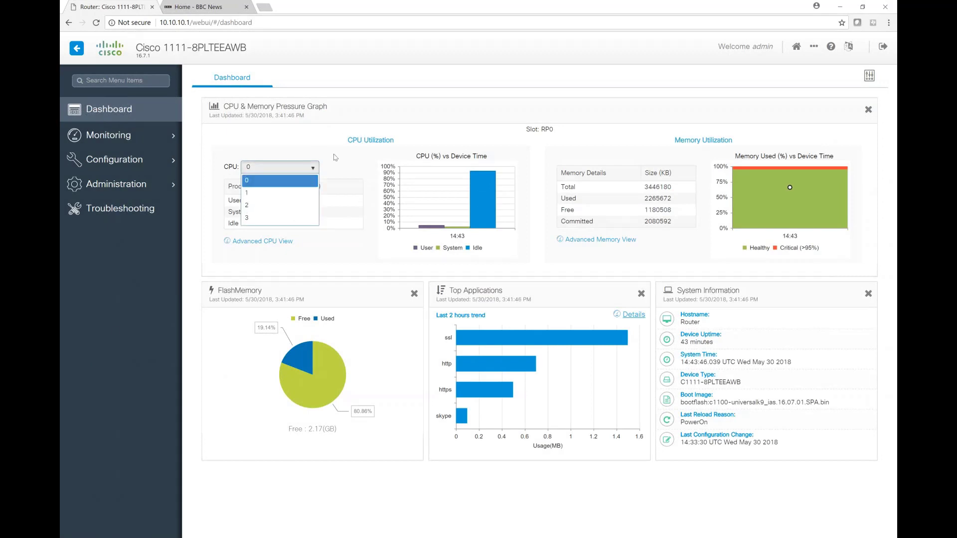
left_click(278, 195)
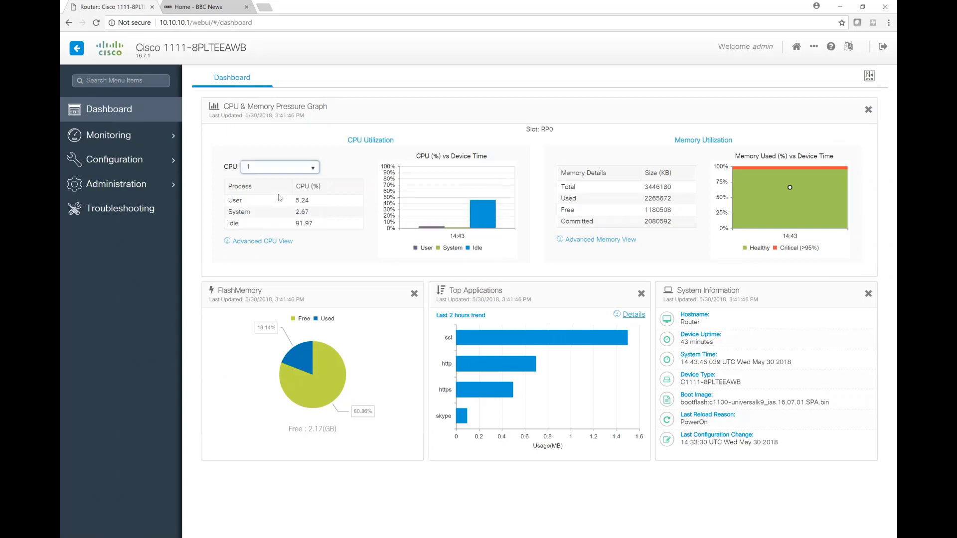
left_click(254, 241)
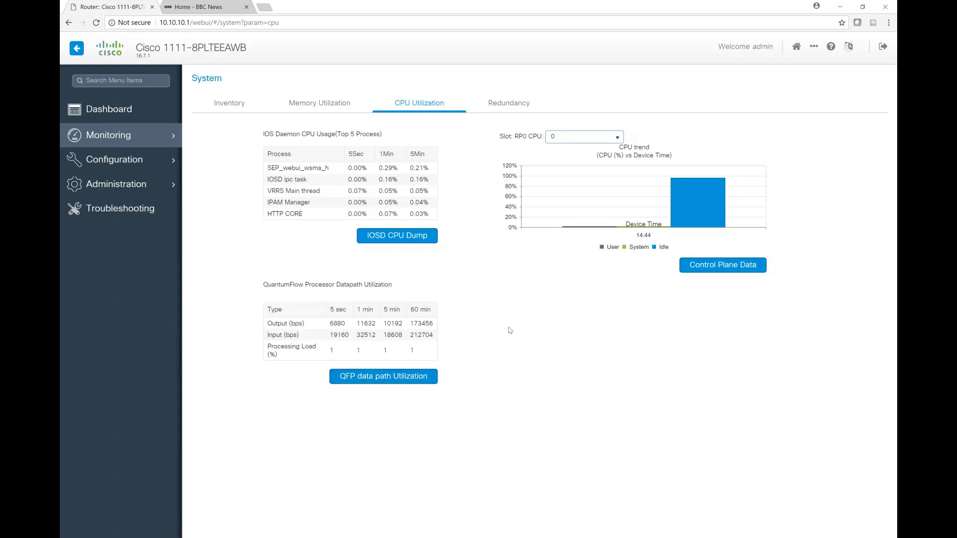
left_click(307, 103)
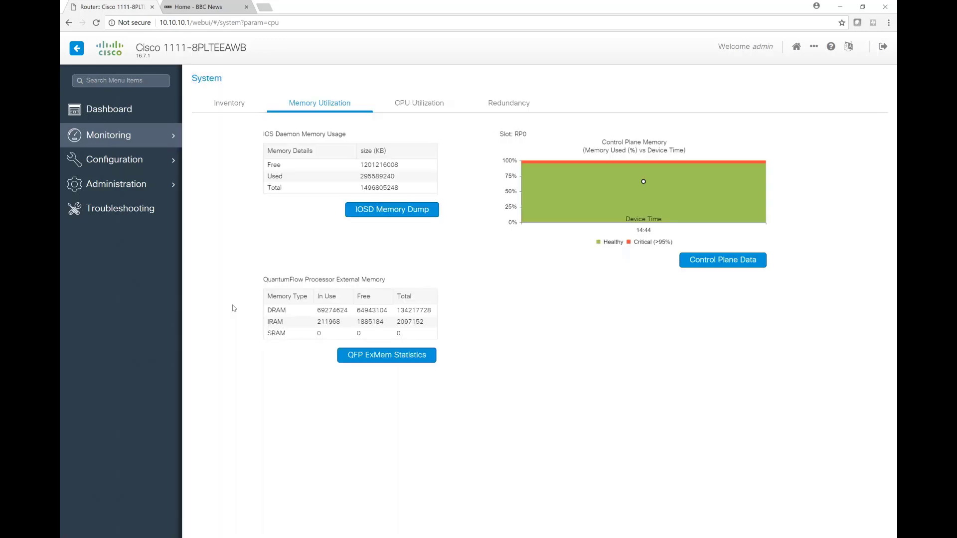